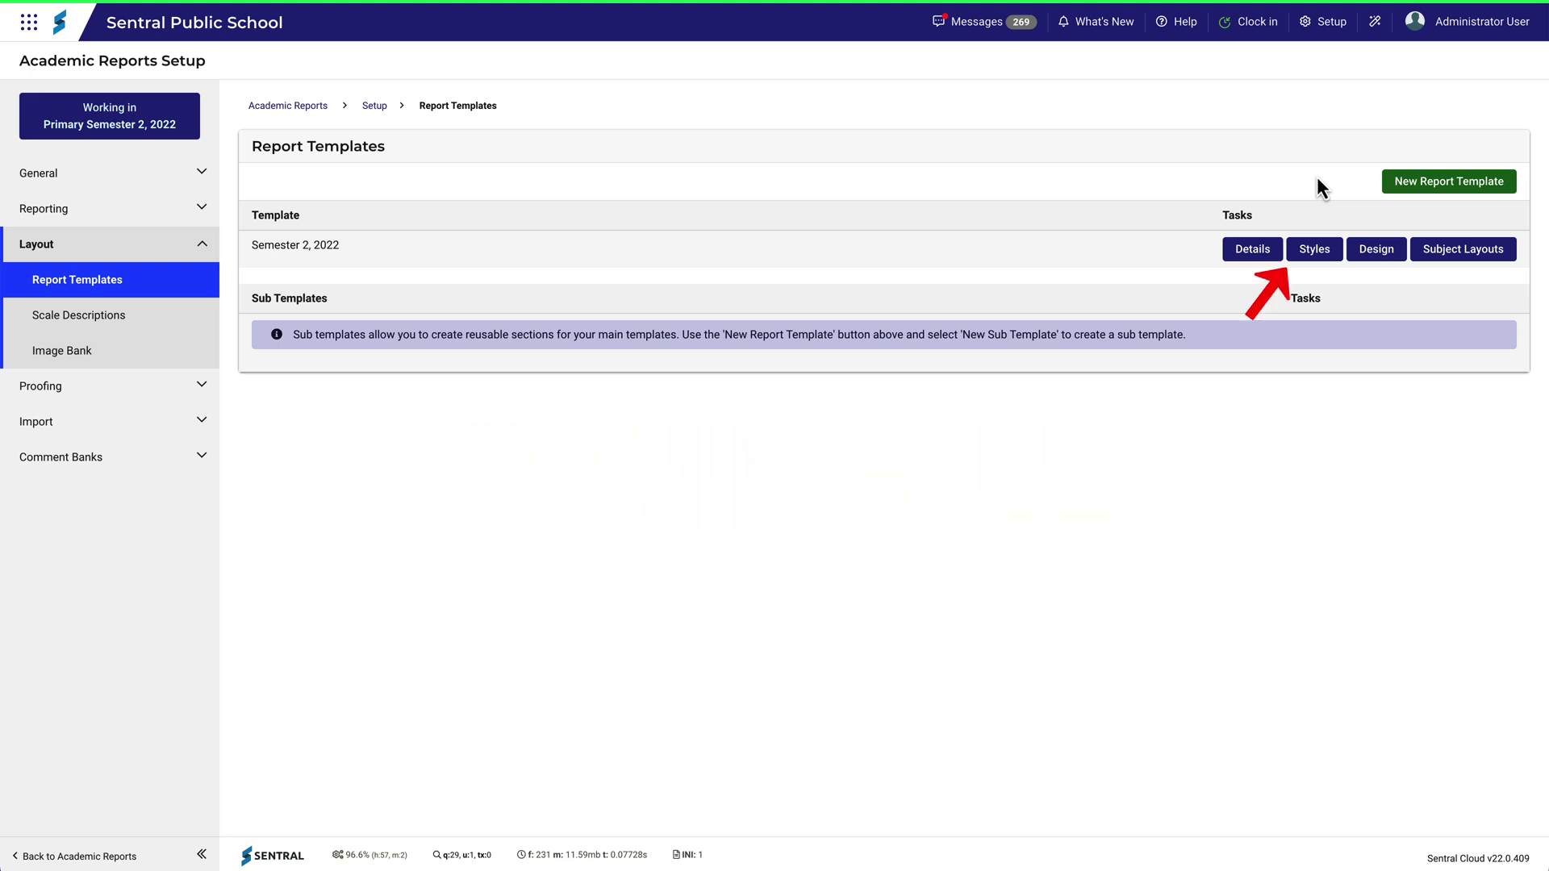
Open the Template Styles list for the Semester 2, 2022 report template.
left_click(1301, 254)
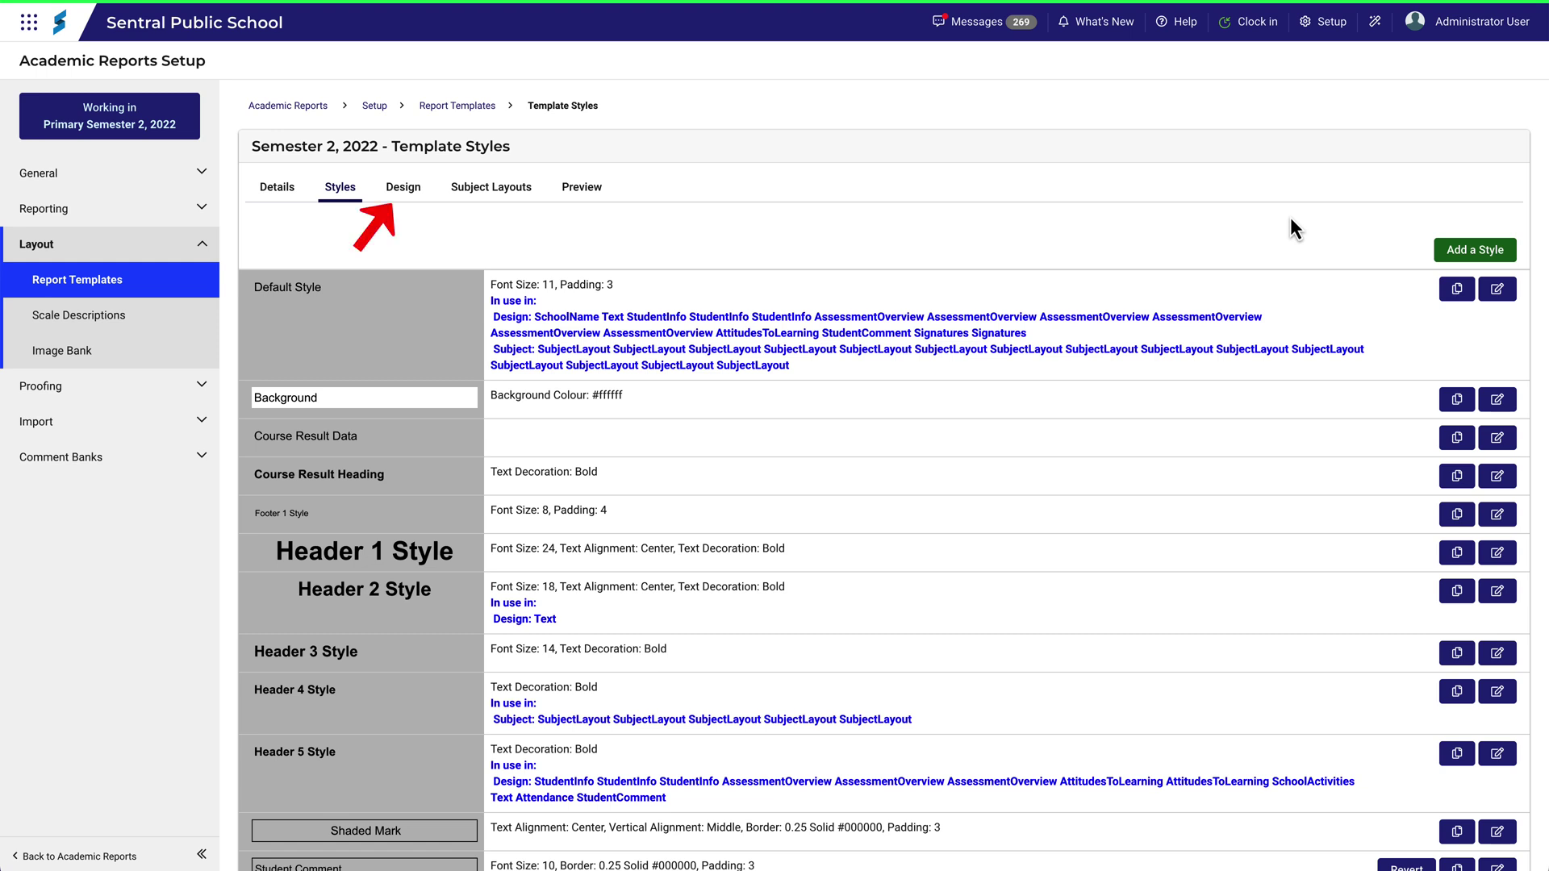
Switch to the Design page to preview the Semester 2, 2022 report layout.
left_click(403, 192)
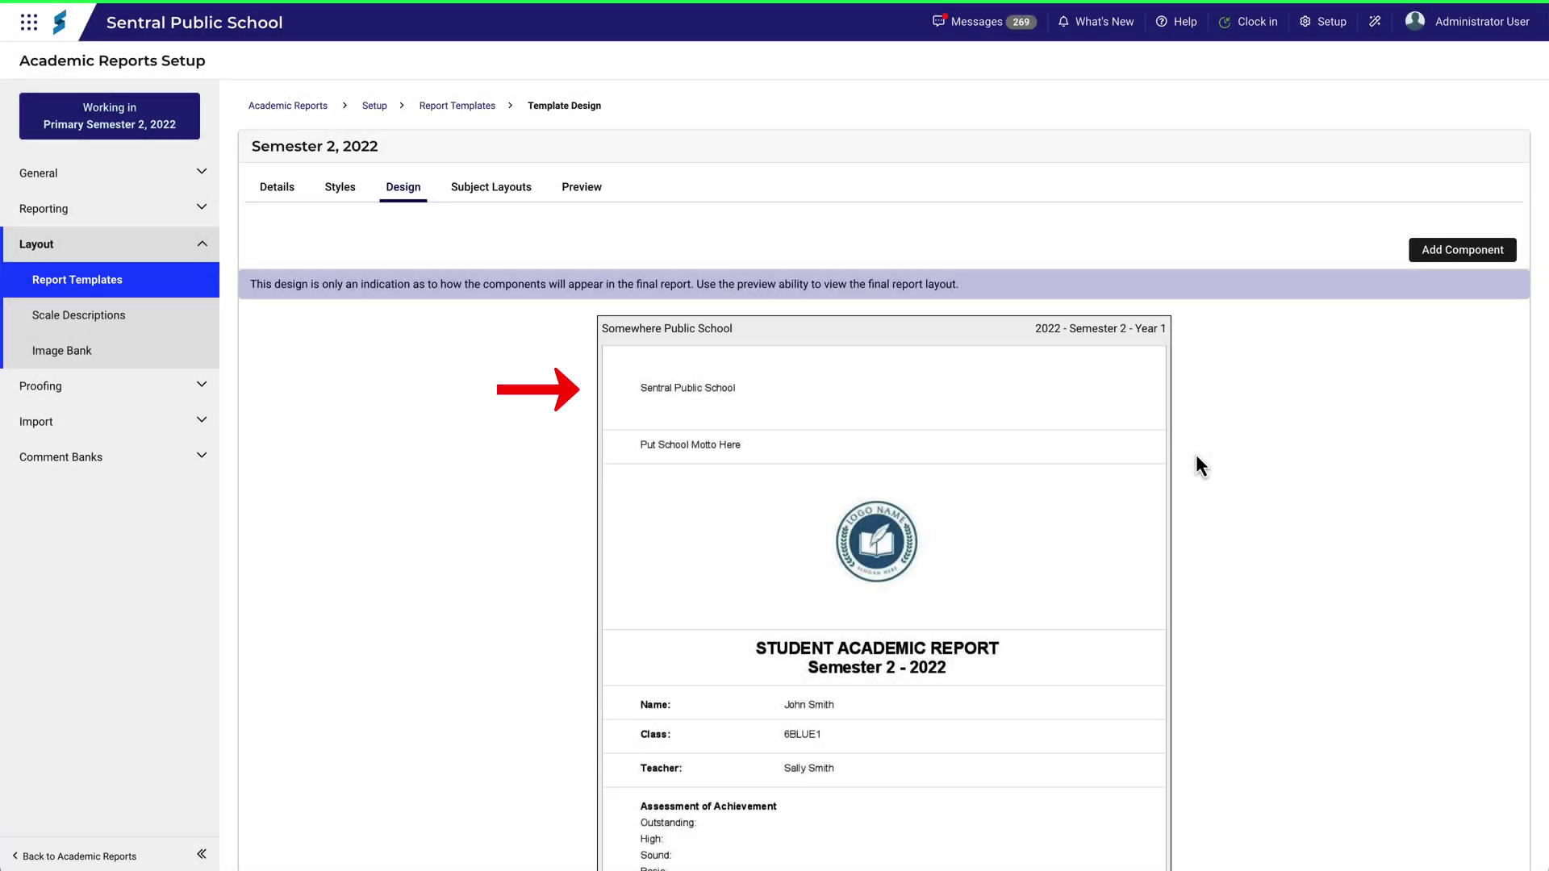
mouse_move(1147, 405)
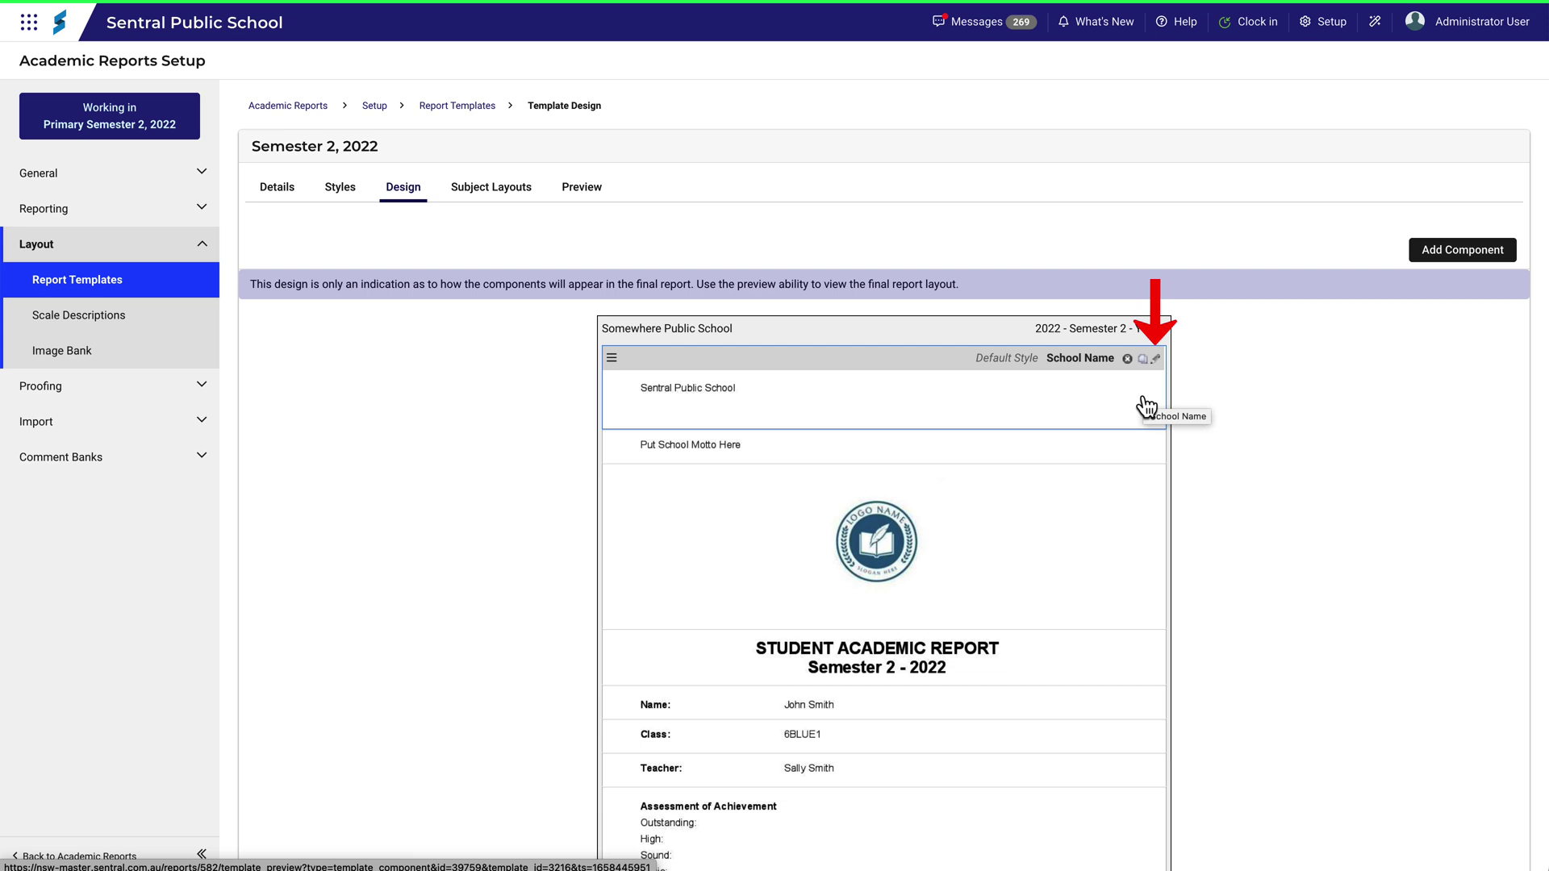
Set the School Name component's heading to Header 3 Style and save it.
left_click(1155, 359)
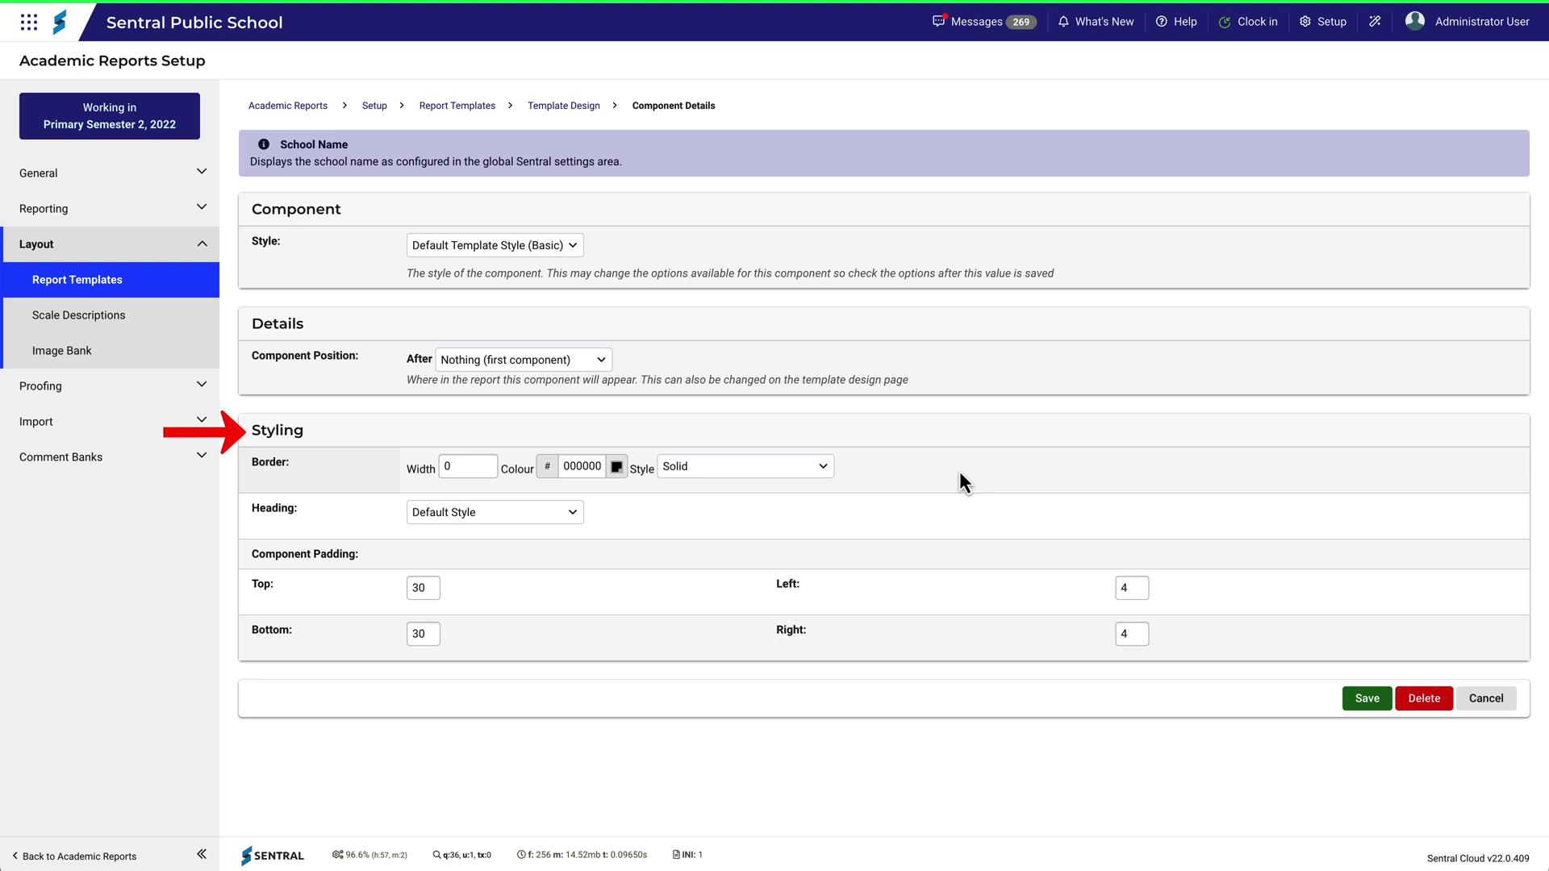
left_click(574, 516)
left_click(535, 643)
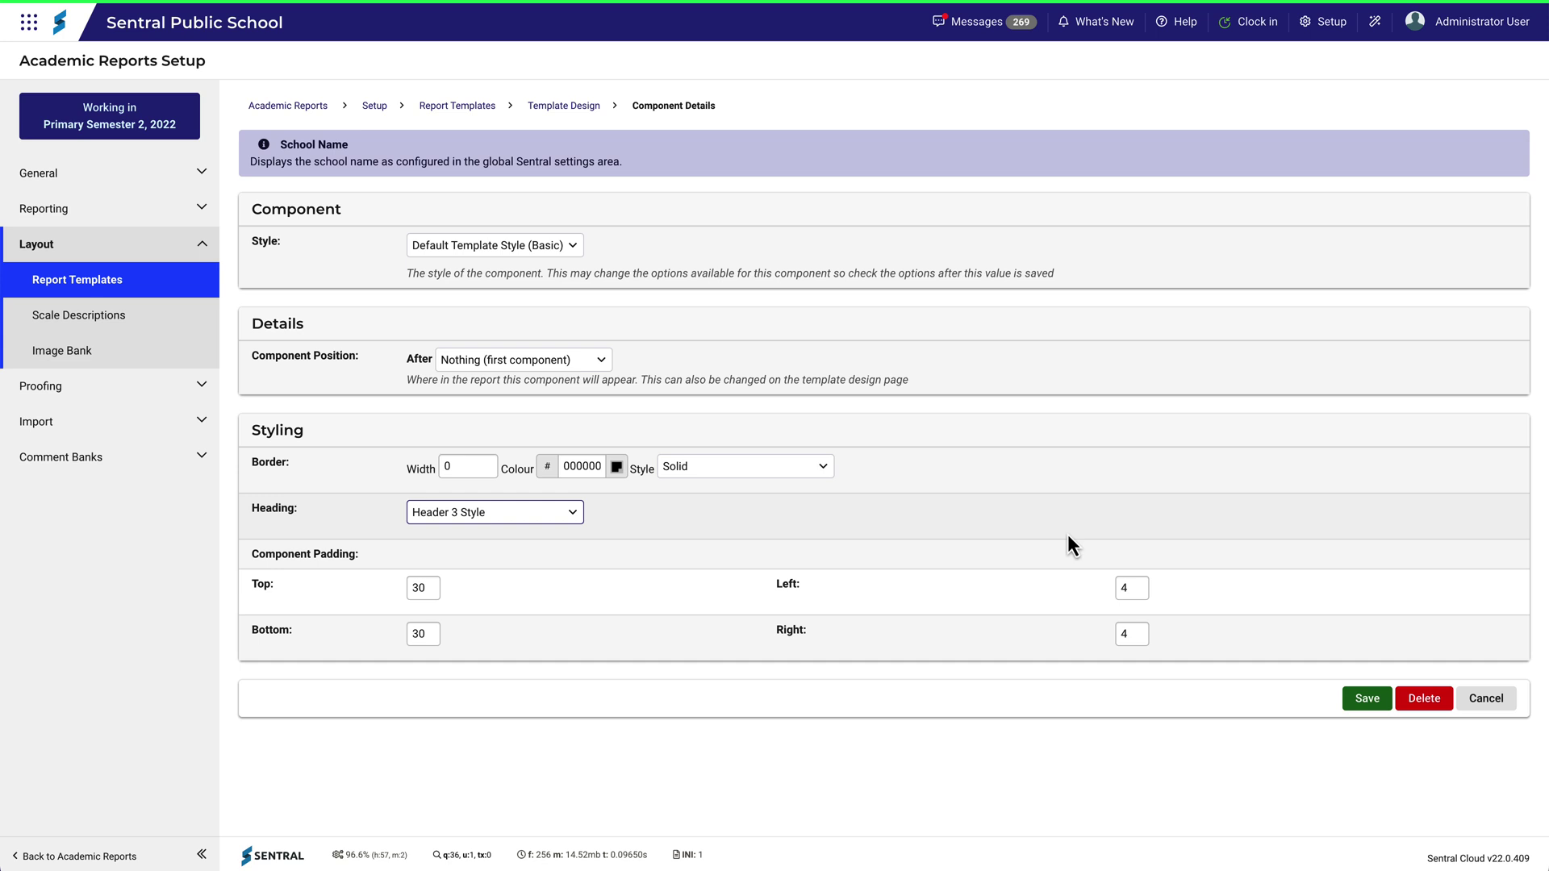
left_click(1357, 700)
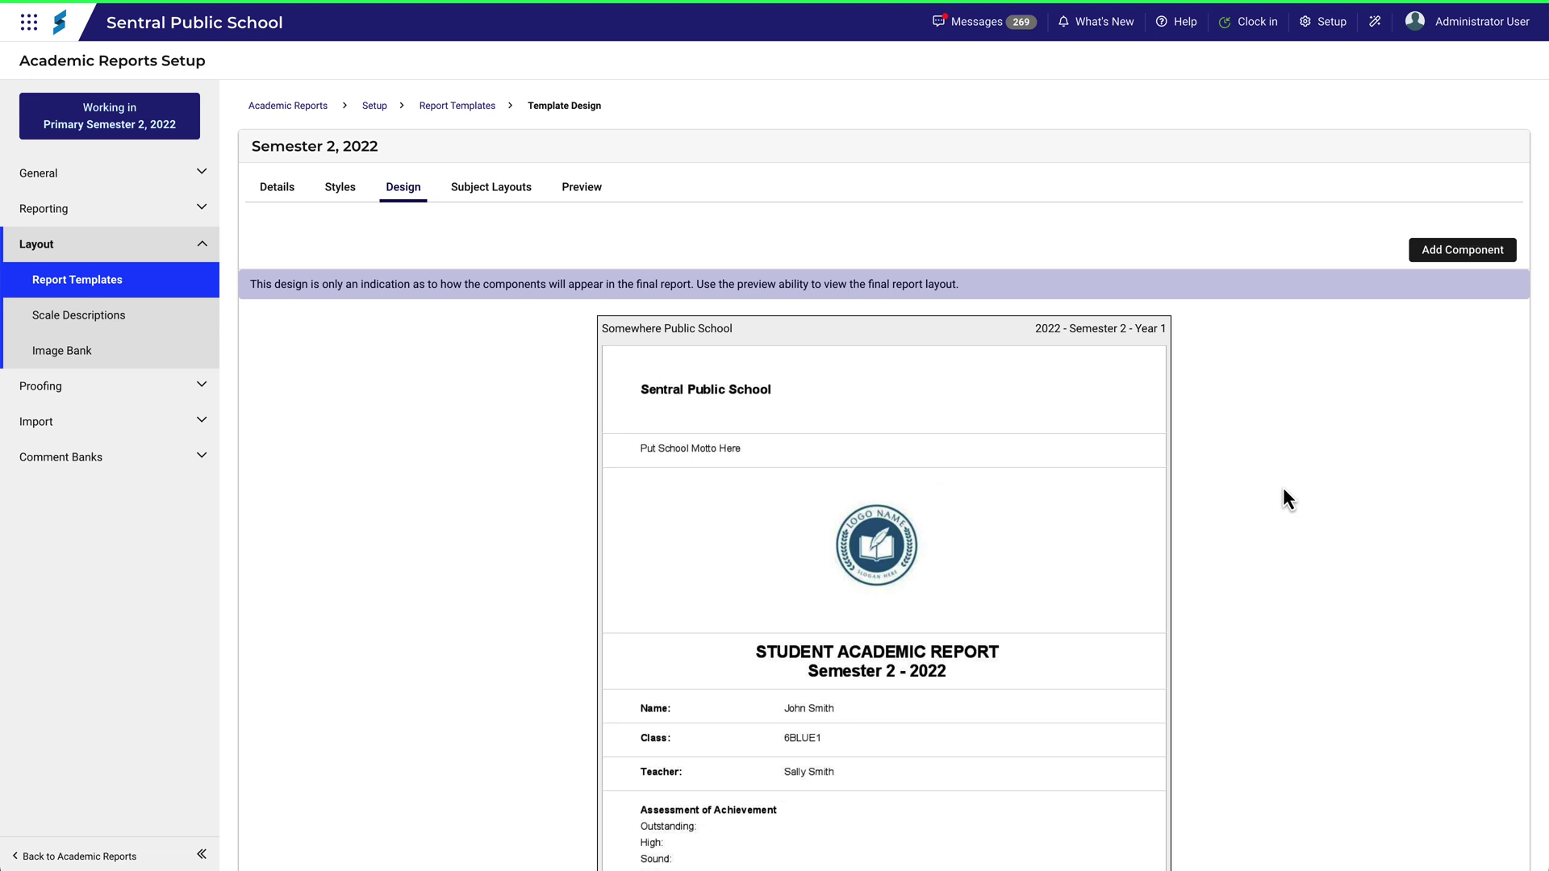
Give Header 3 Style a red background colour #e60b1a and save it.
left_click(342, 196)
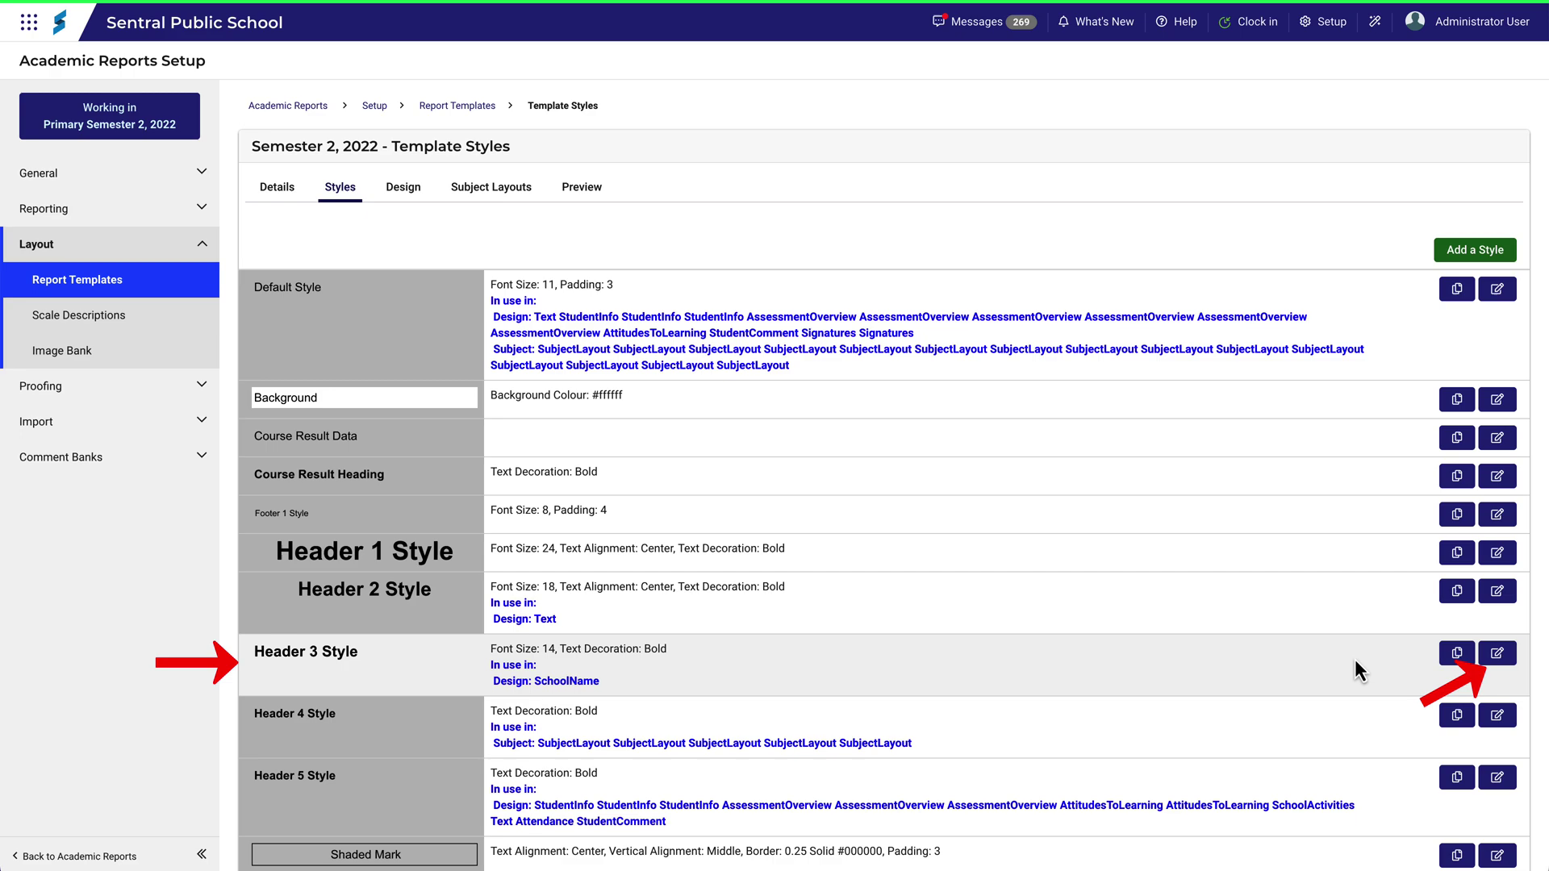
left_click(1491, 662)
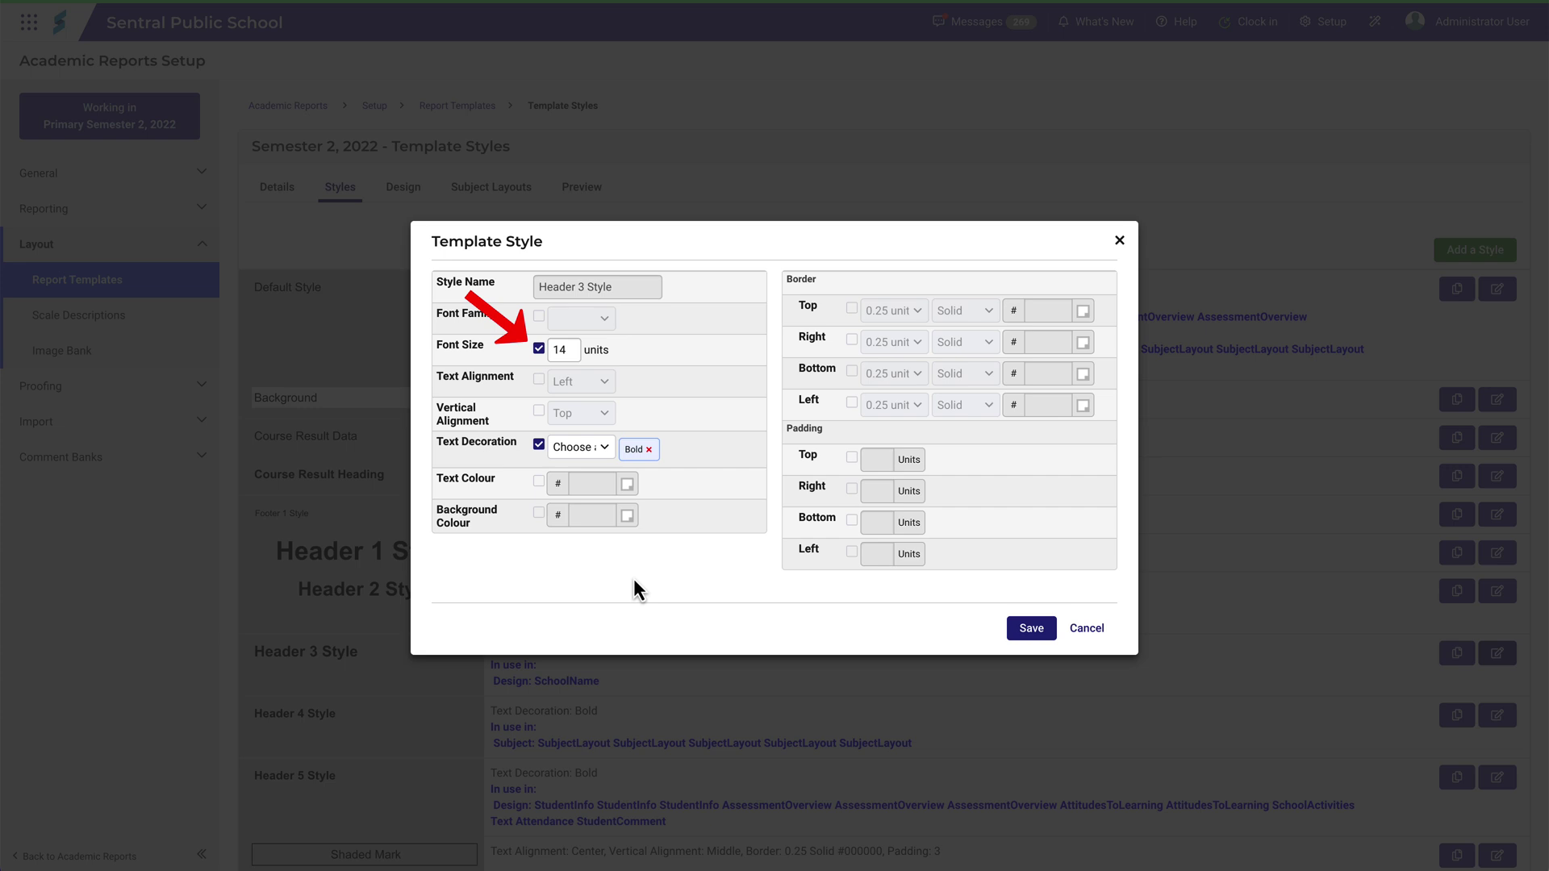
left_click(539, 514)
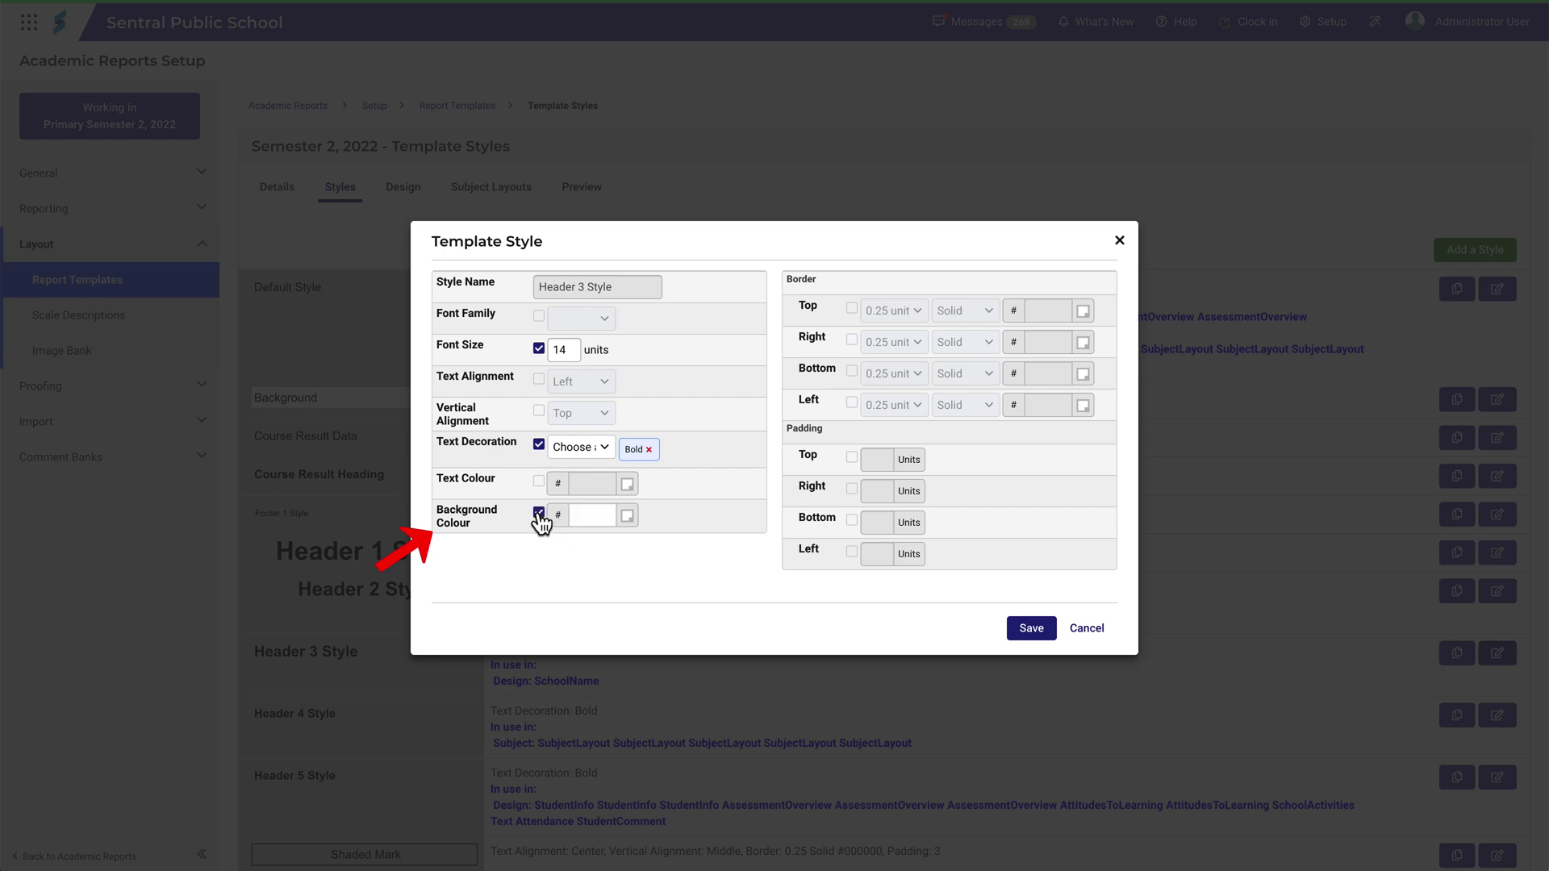
left_click(626, 519)
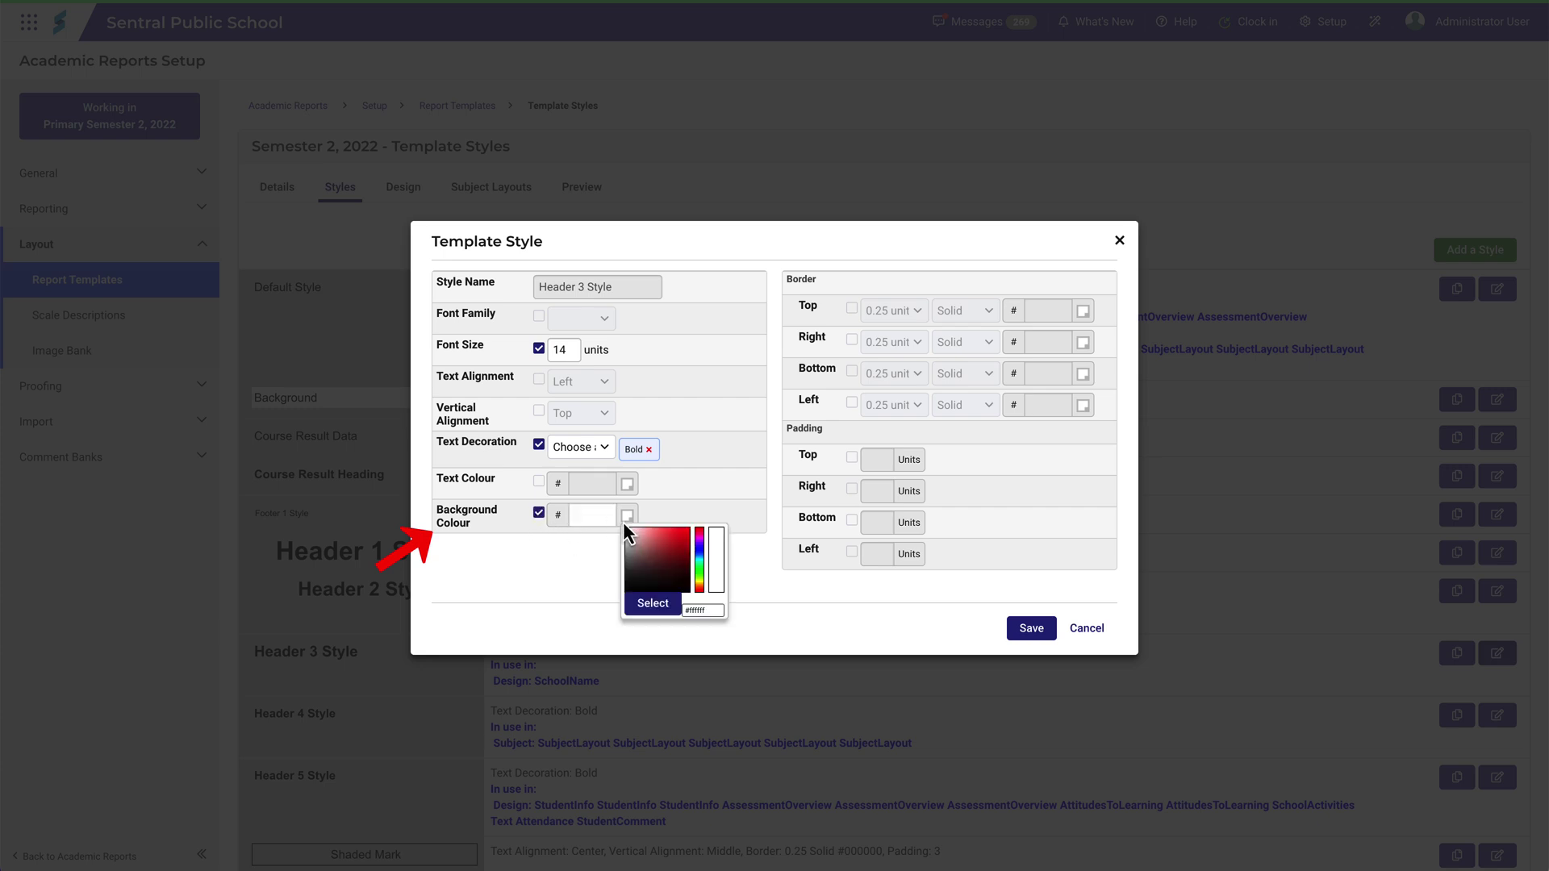
left_click(686, 534)
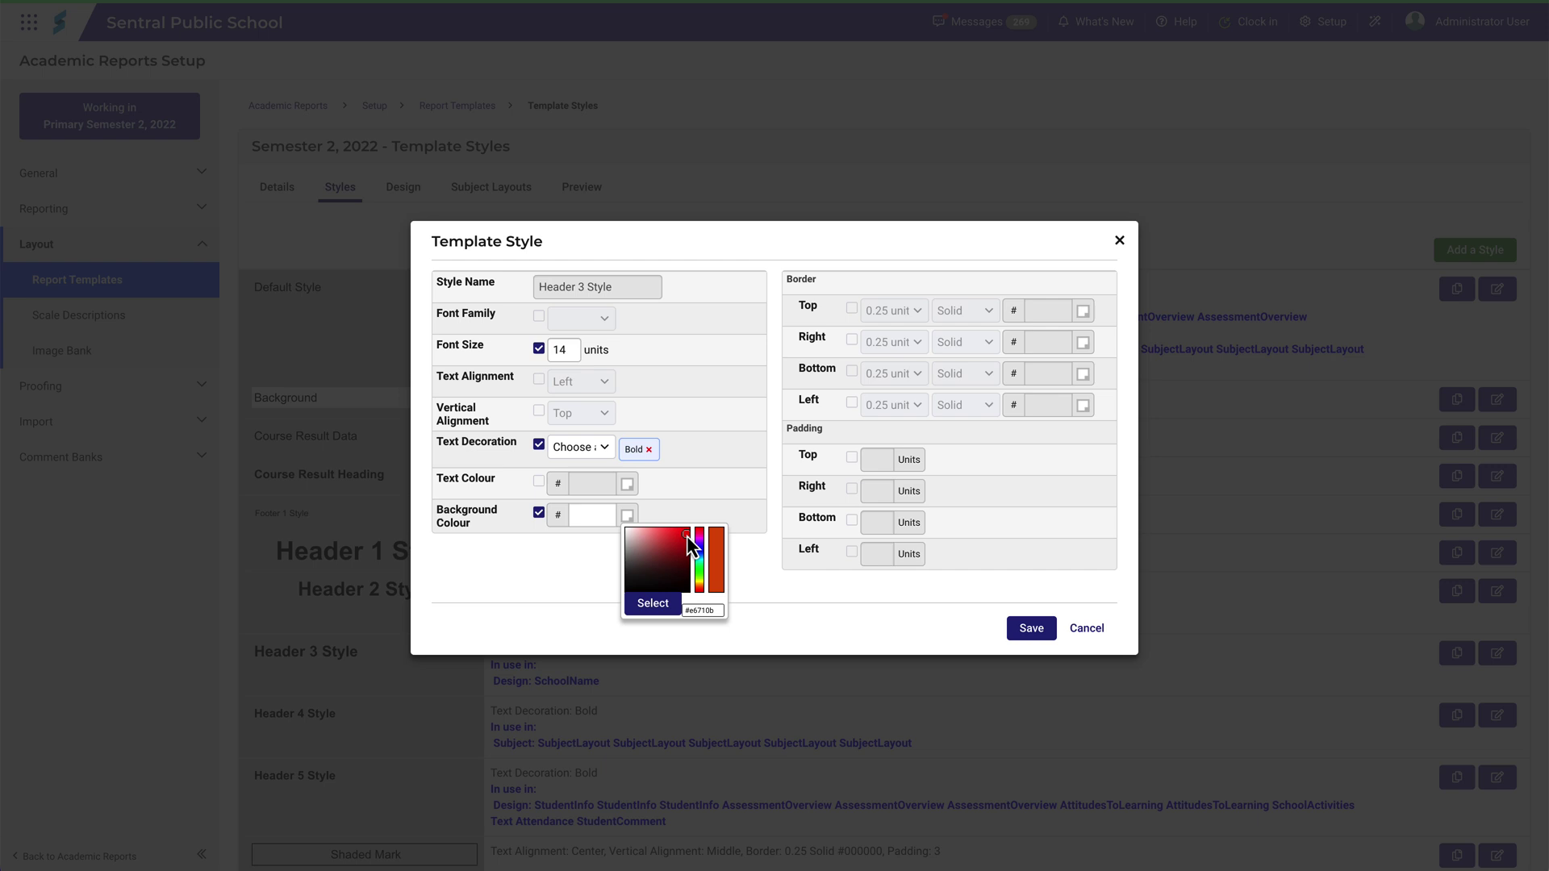
left_click(699, 532)
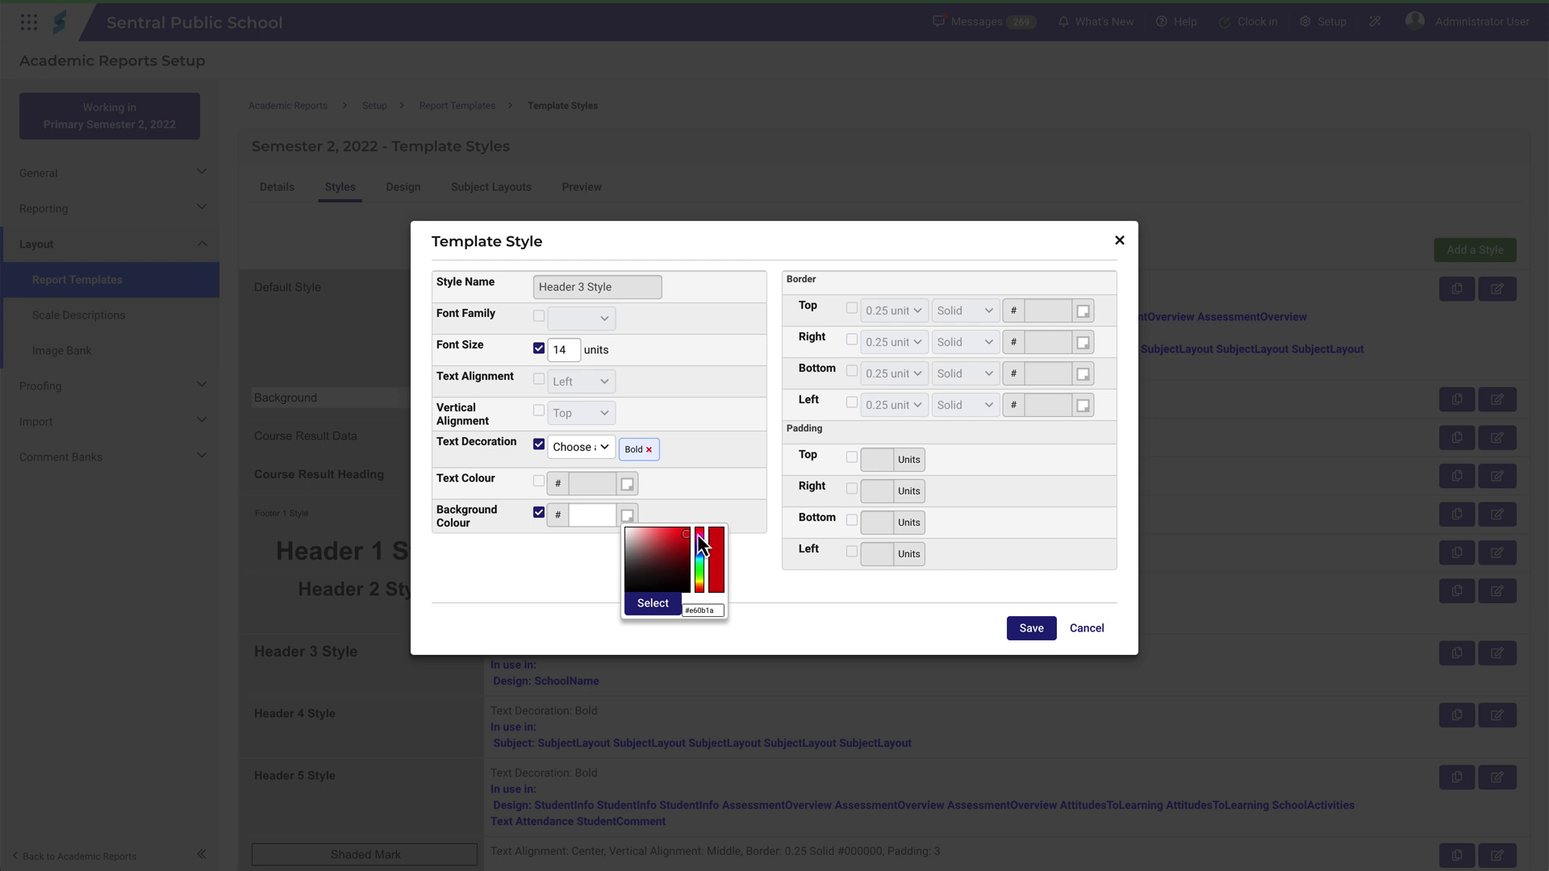
left_click(653, 605)
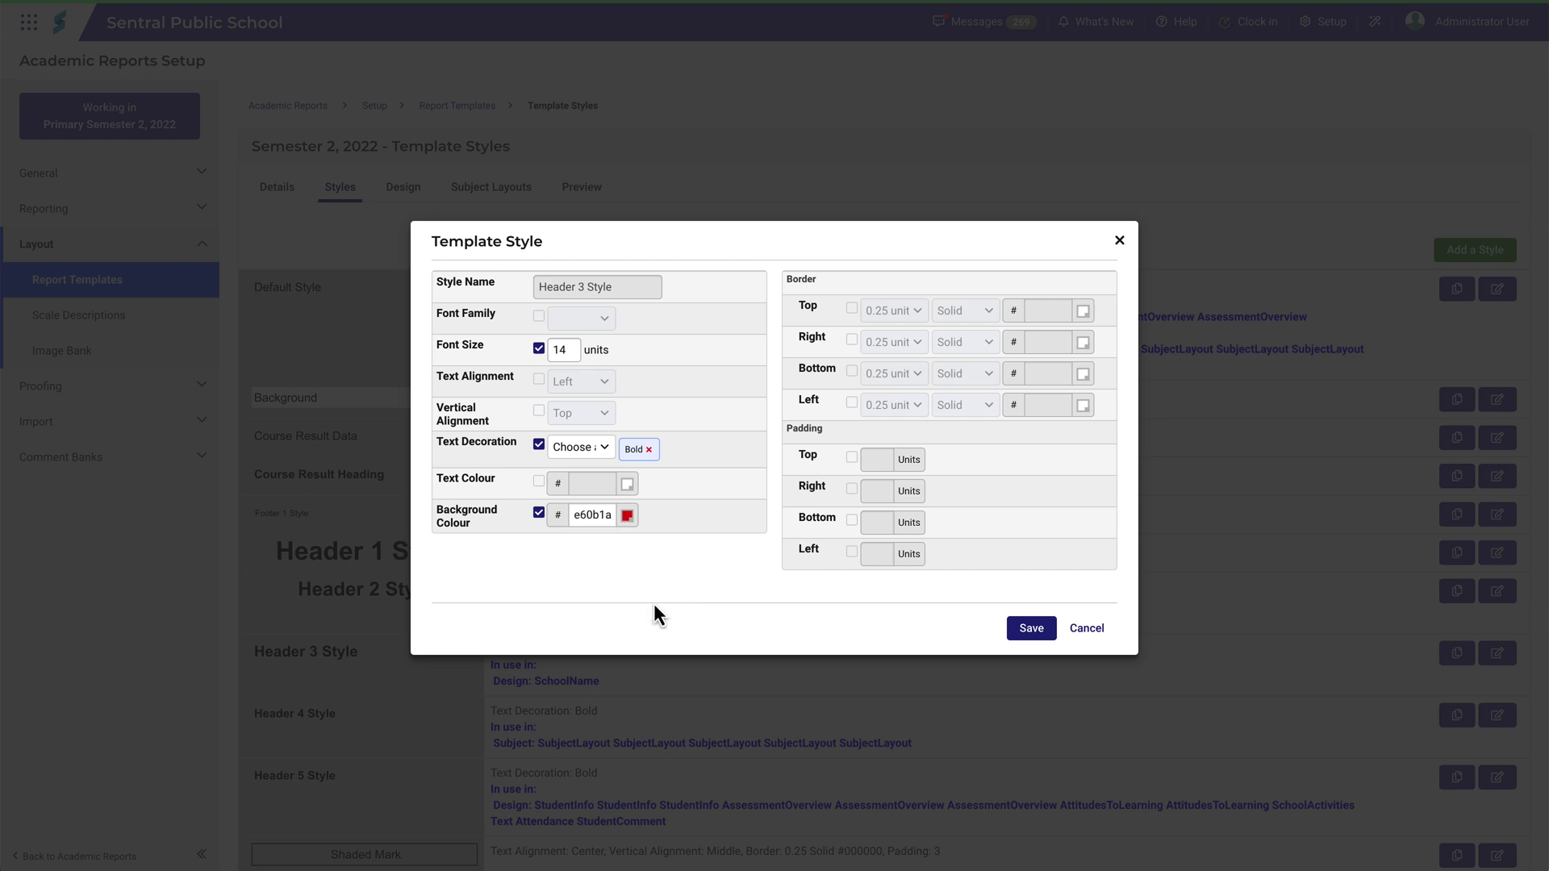
left_click(1032, 632)
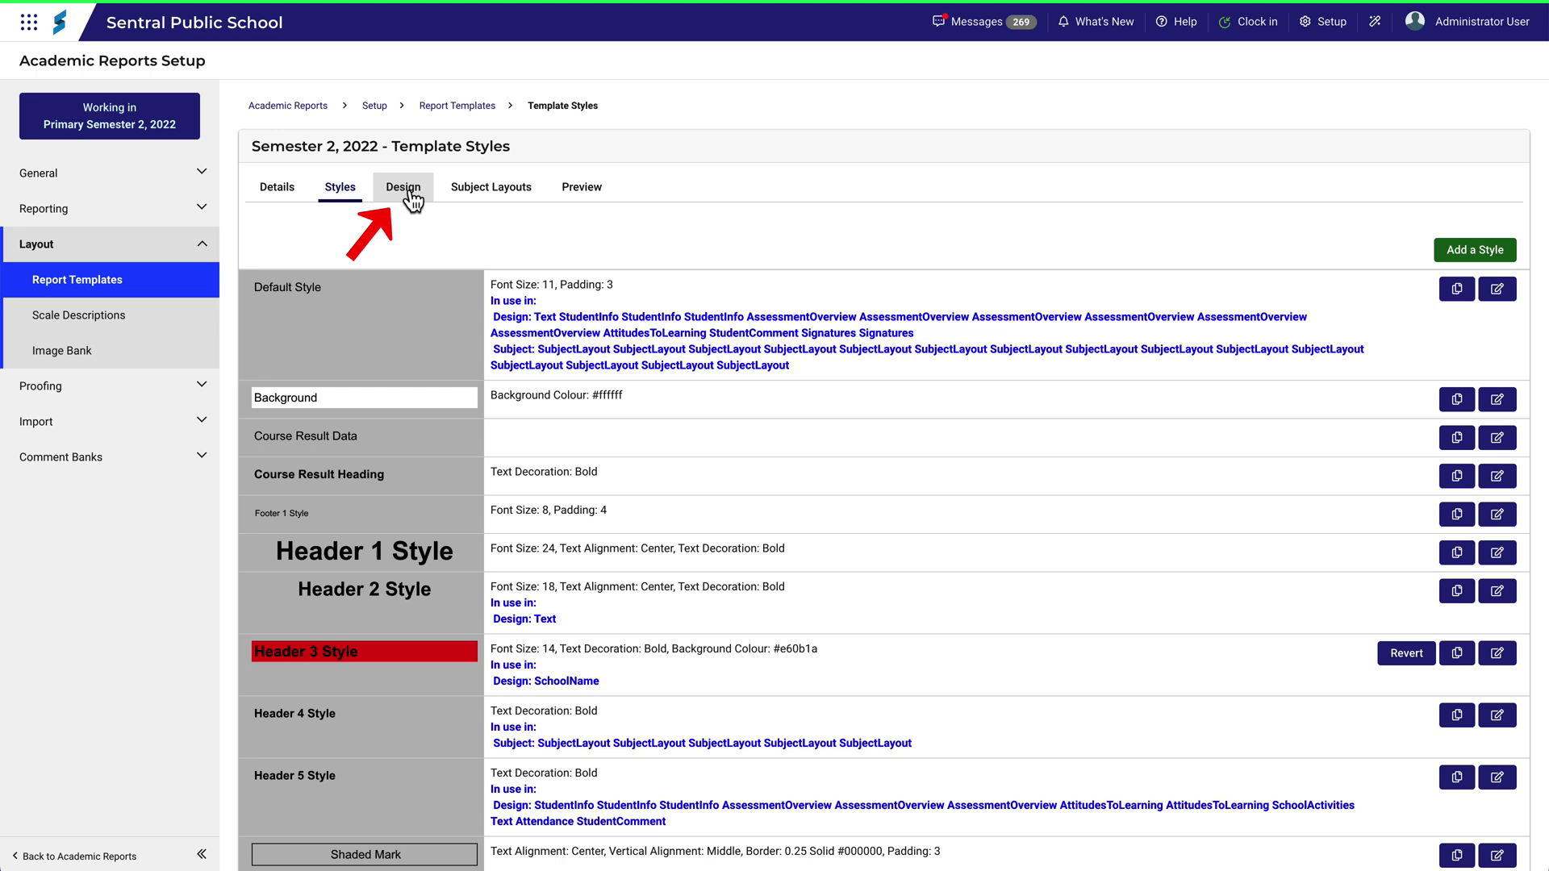
Return to the Design page, where the school name now shows a red background.
left_click(407, 194)
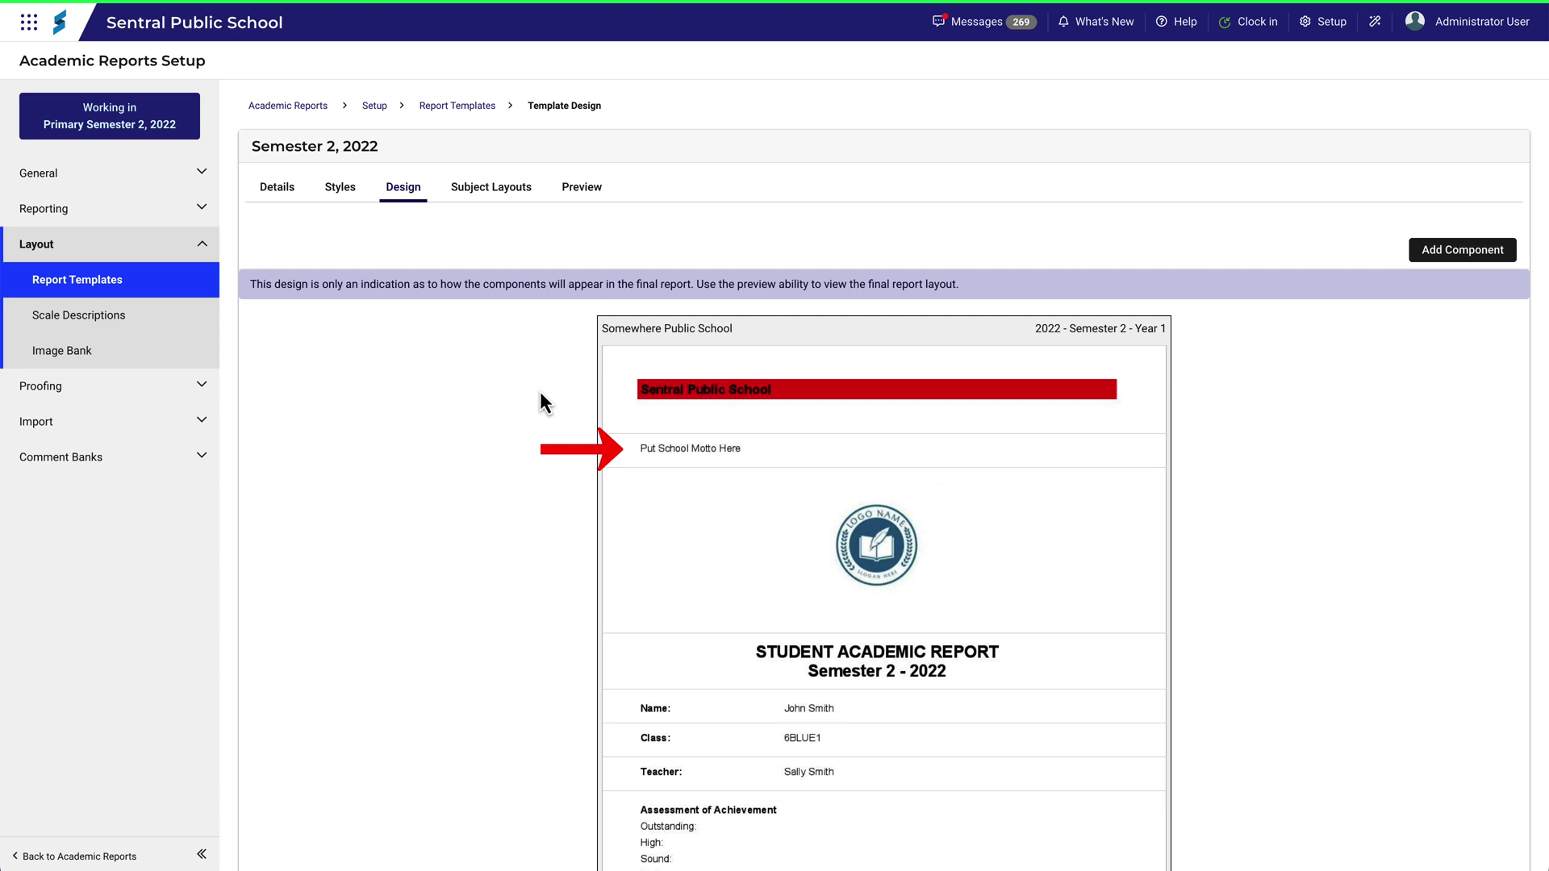
mouse_move(940, 446)
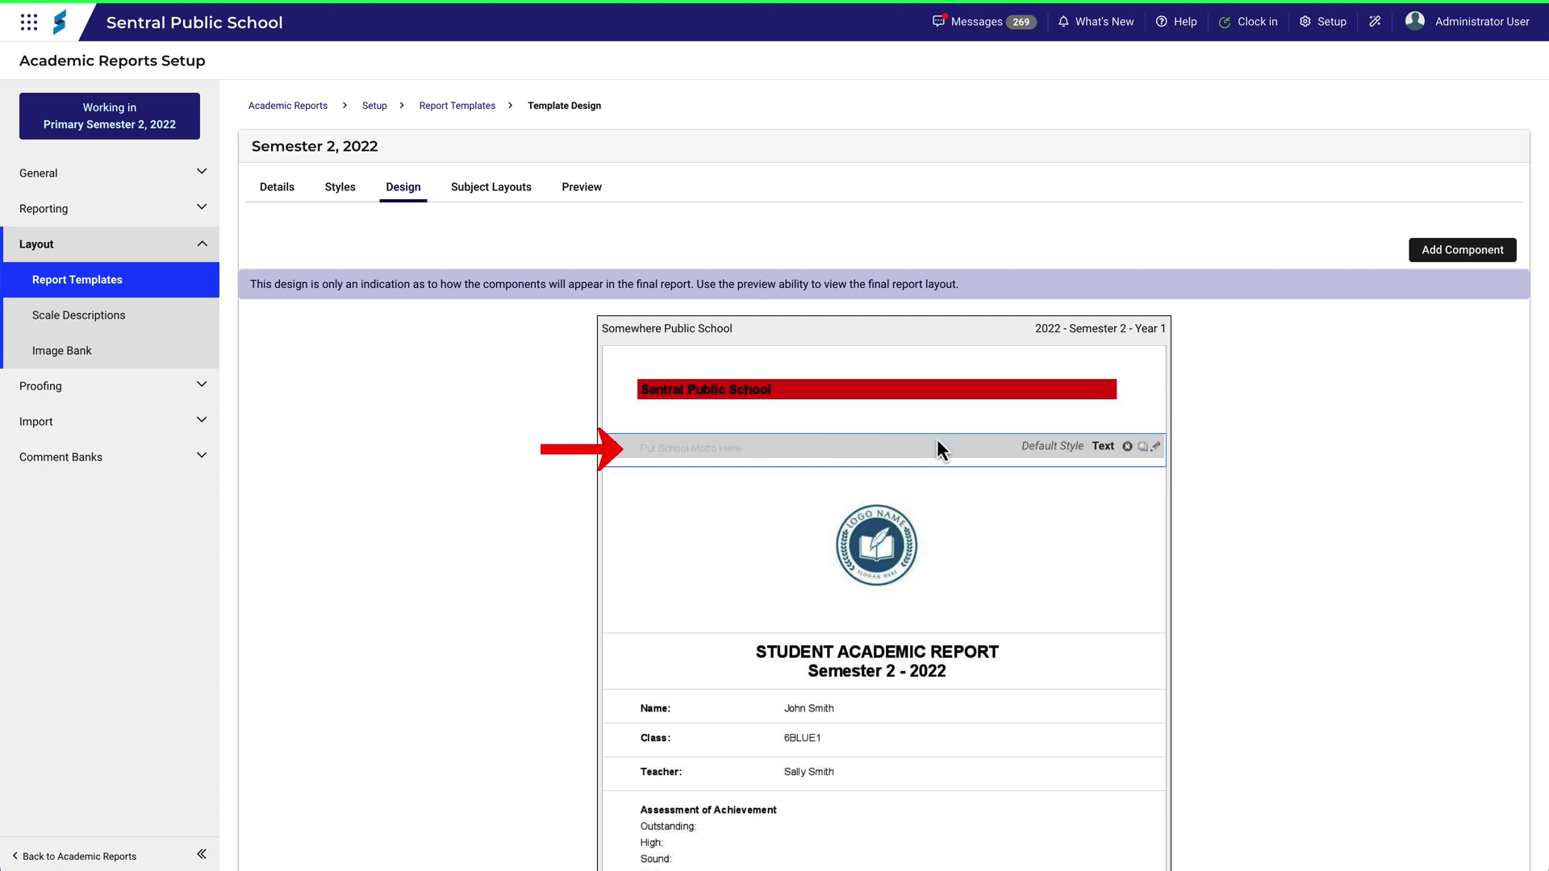
left_click(1156, 447)
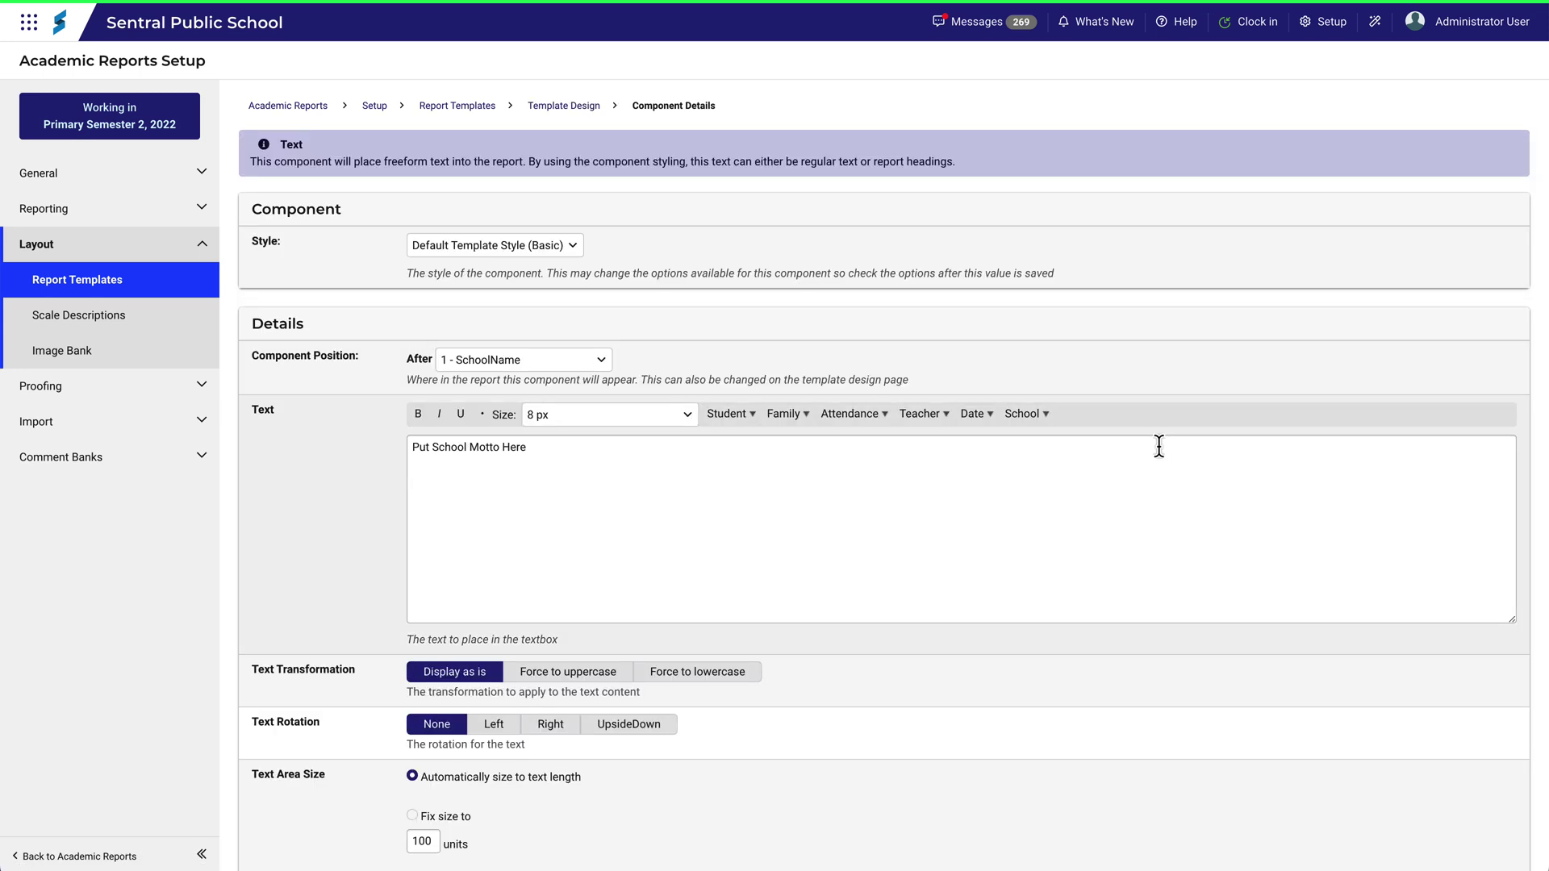
left_click_drag(528, 449, 422, 449)
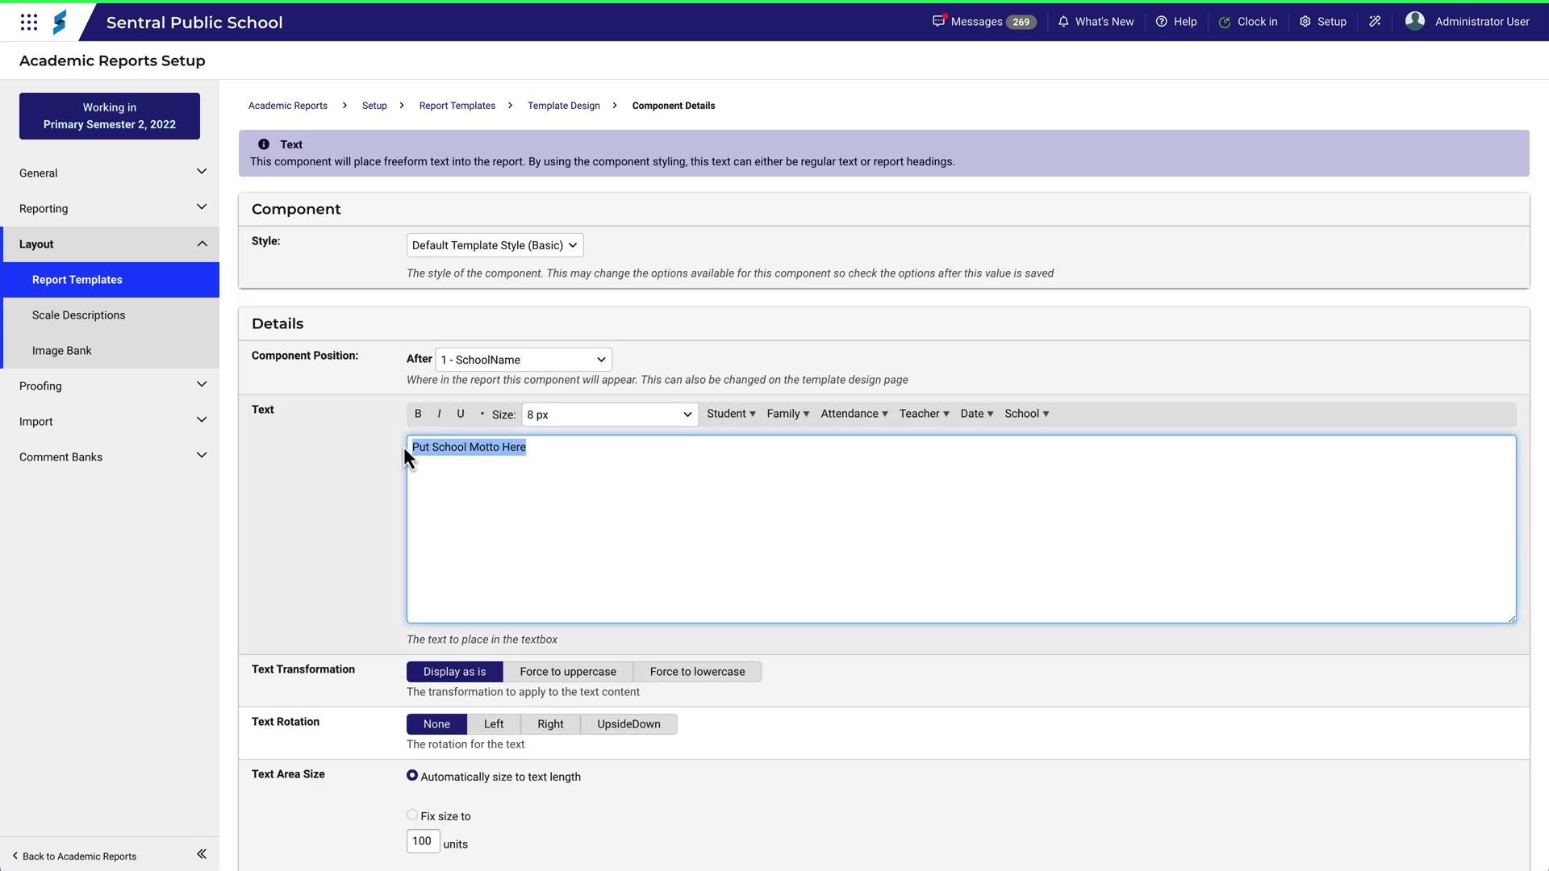
type("Equal Opportunities For All Children")
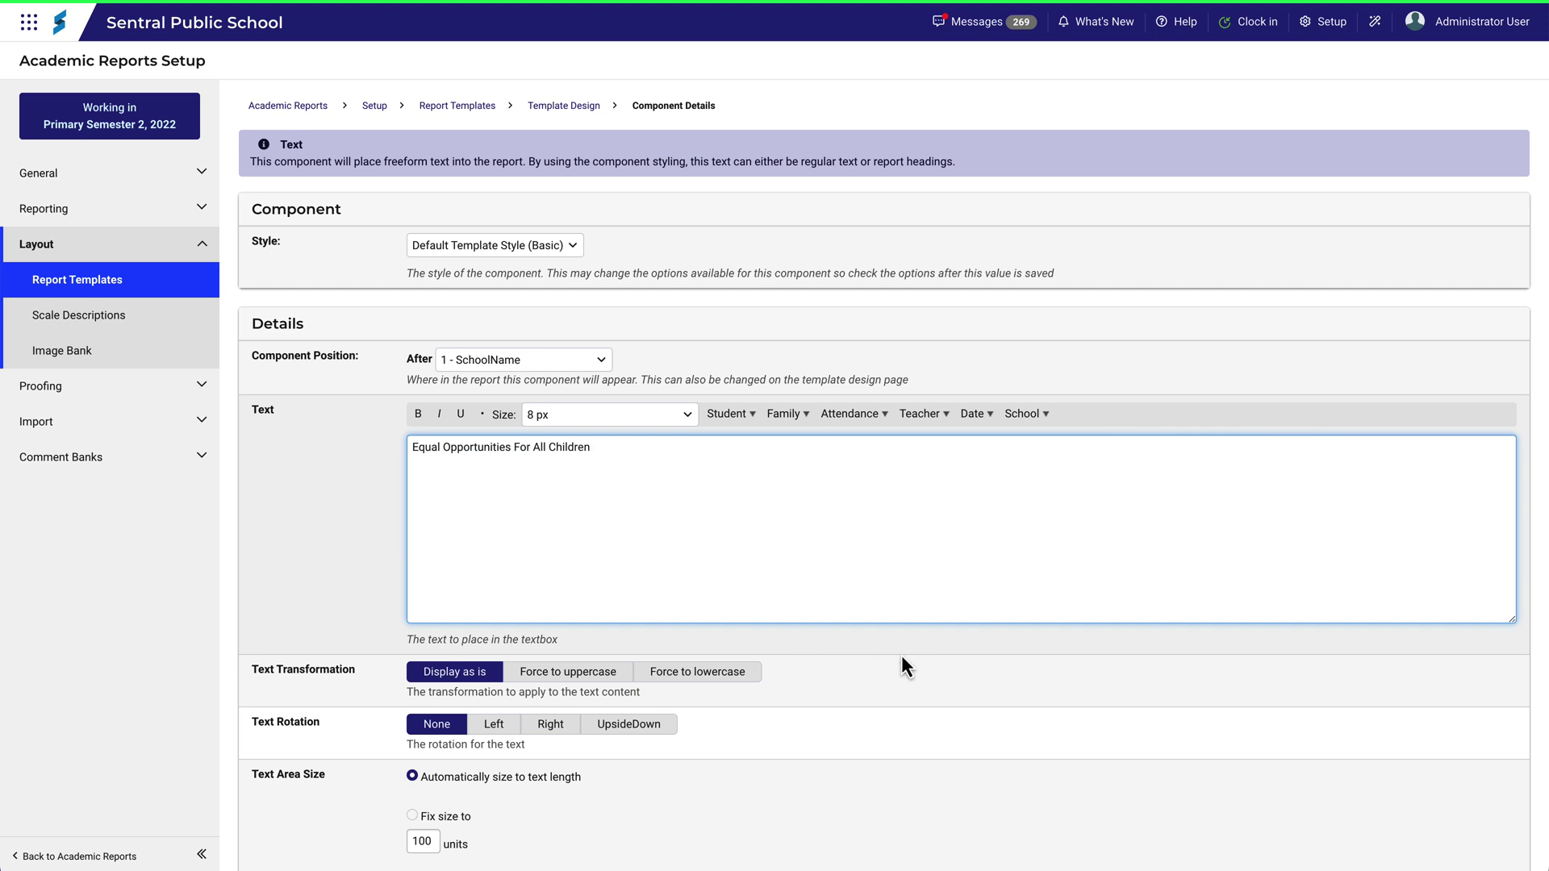
scroll(902, 656, "down", 5)
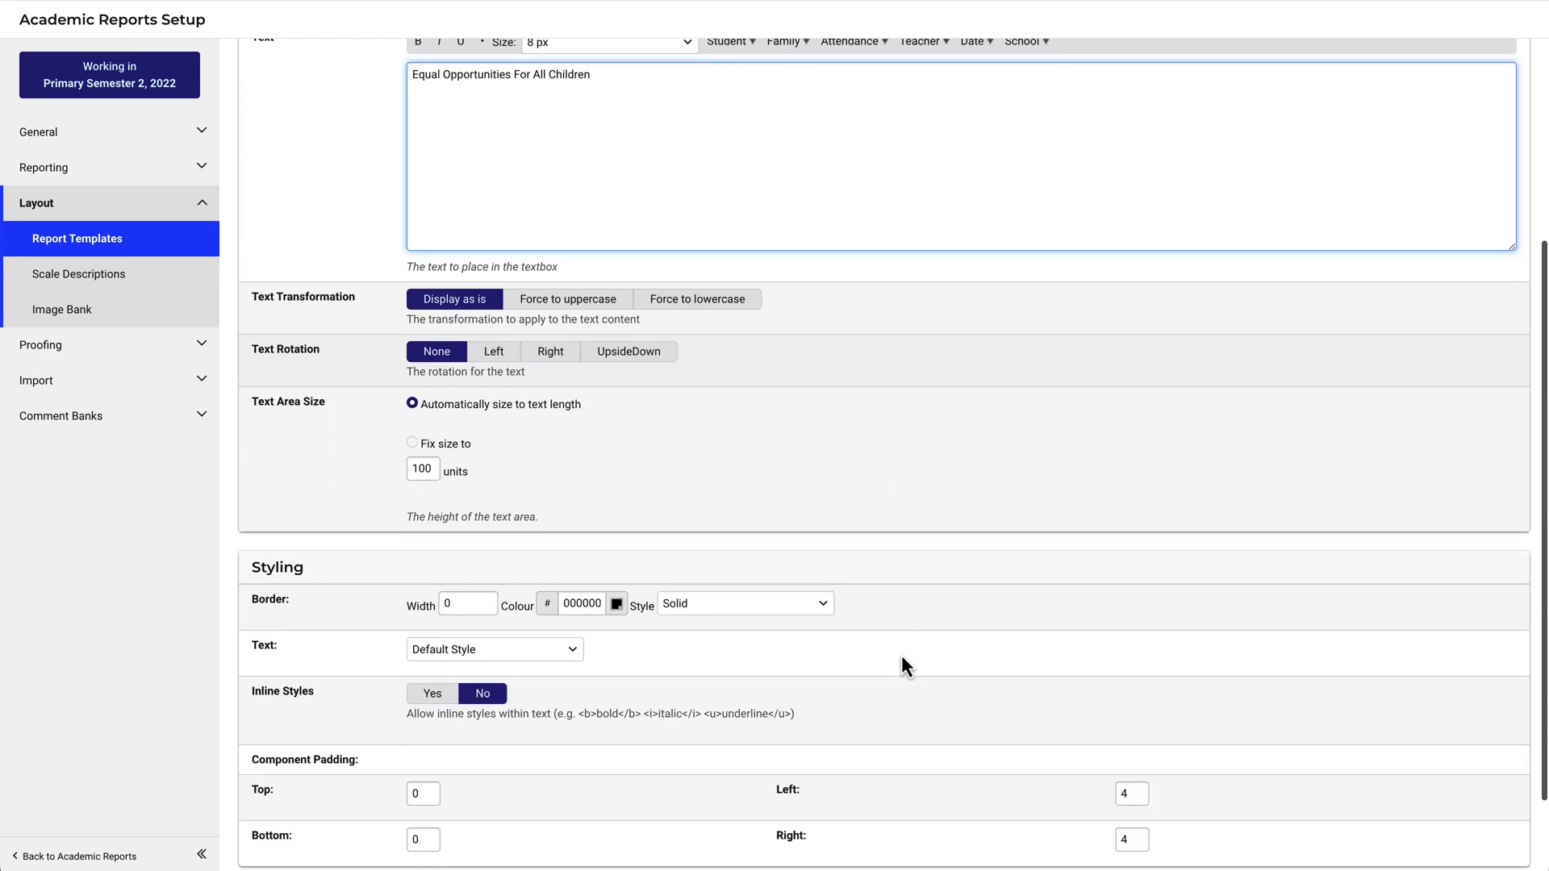
left_click(572, 655)
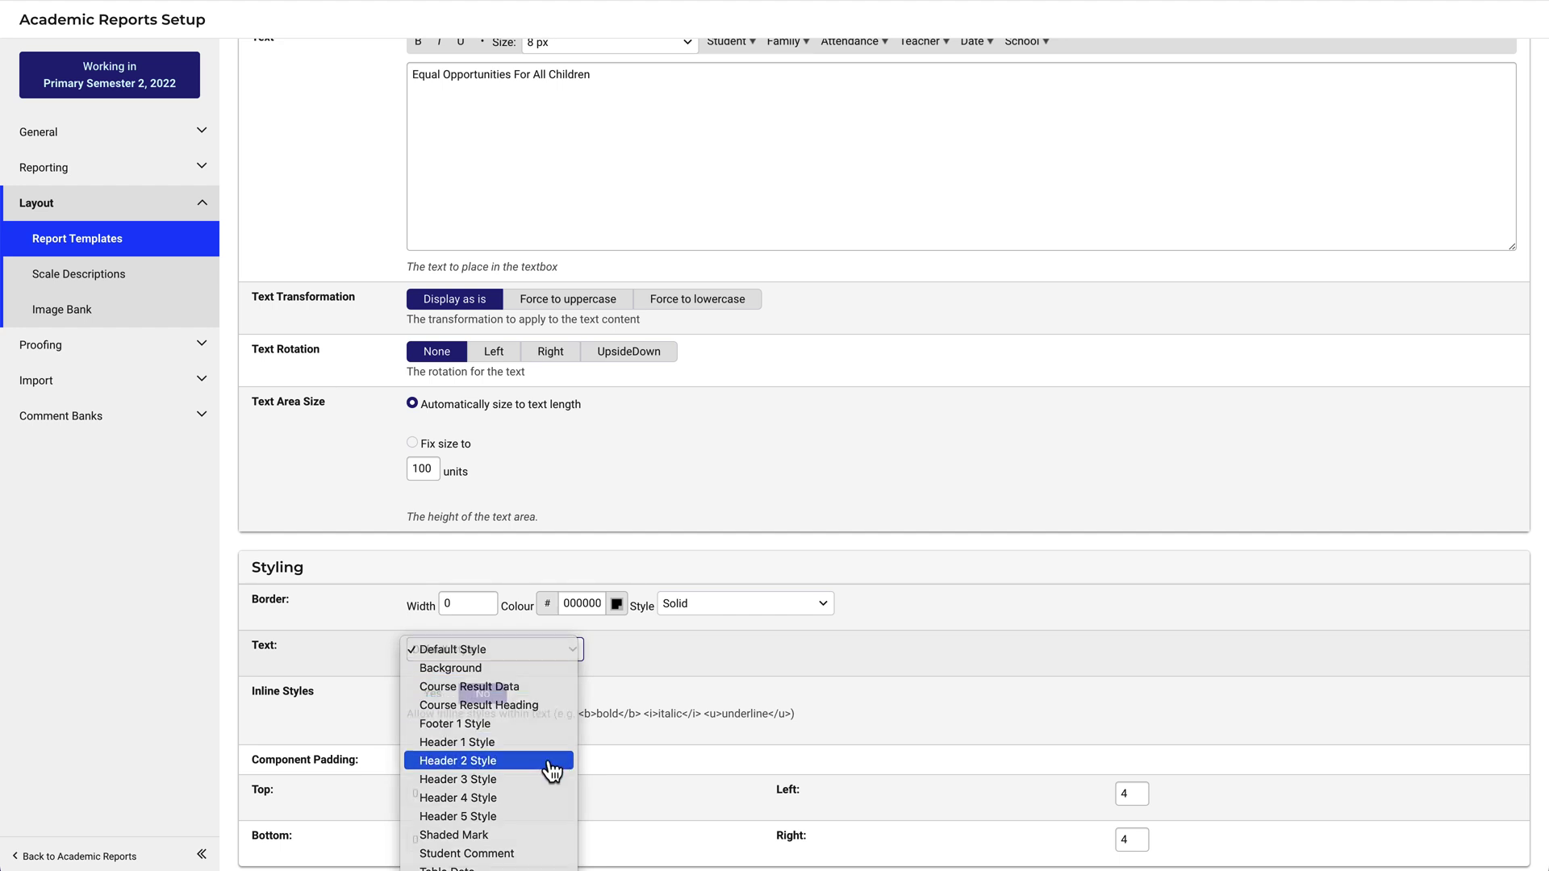
left_click(555, 761)
scroll(947, 729, "down", 2)
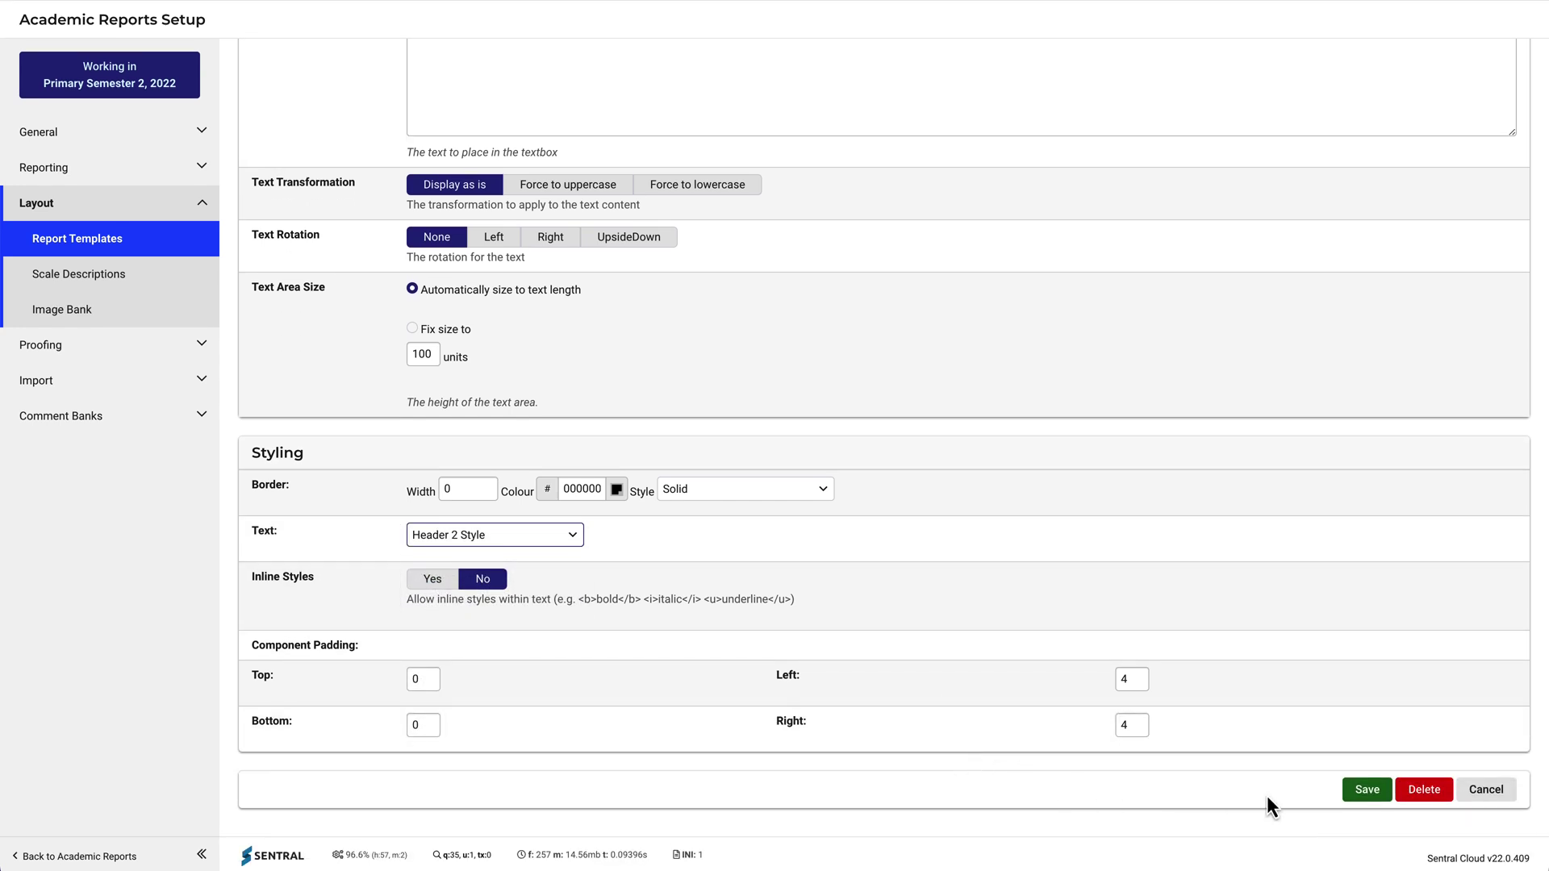
left_click(1365, 796)
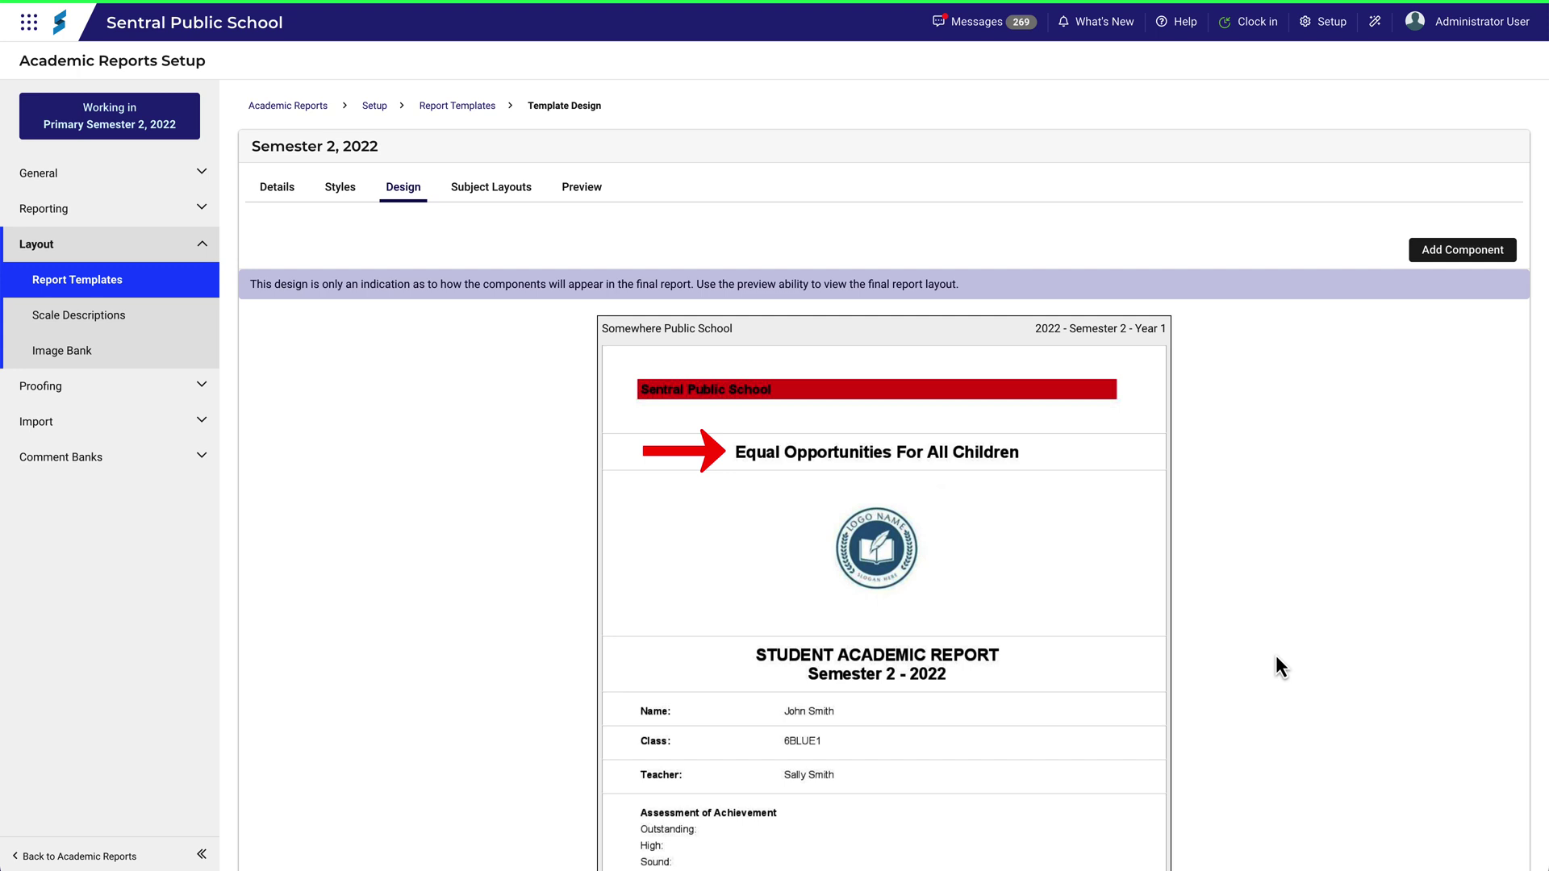
Edit Header 2 Style: text colour #e615cd, Italic instead of Bold, then save.
left_click(344, 197)
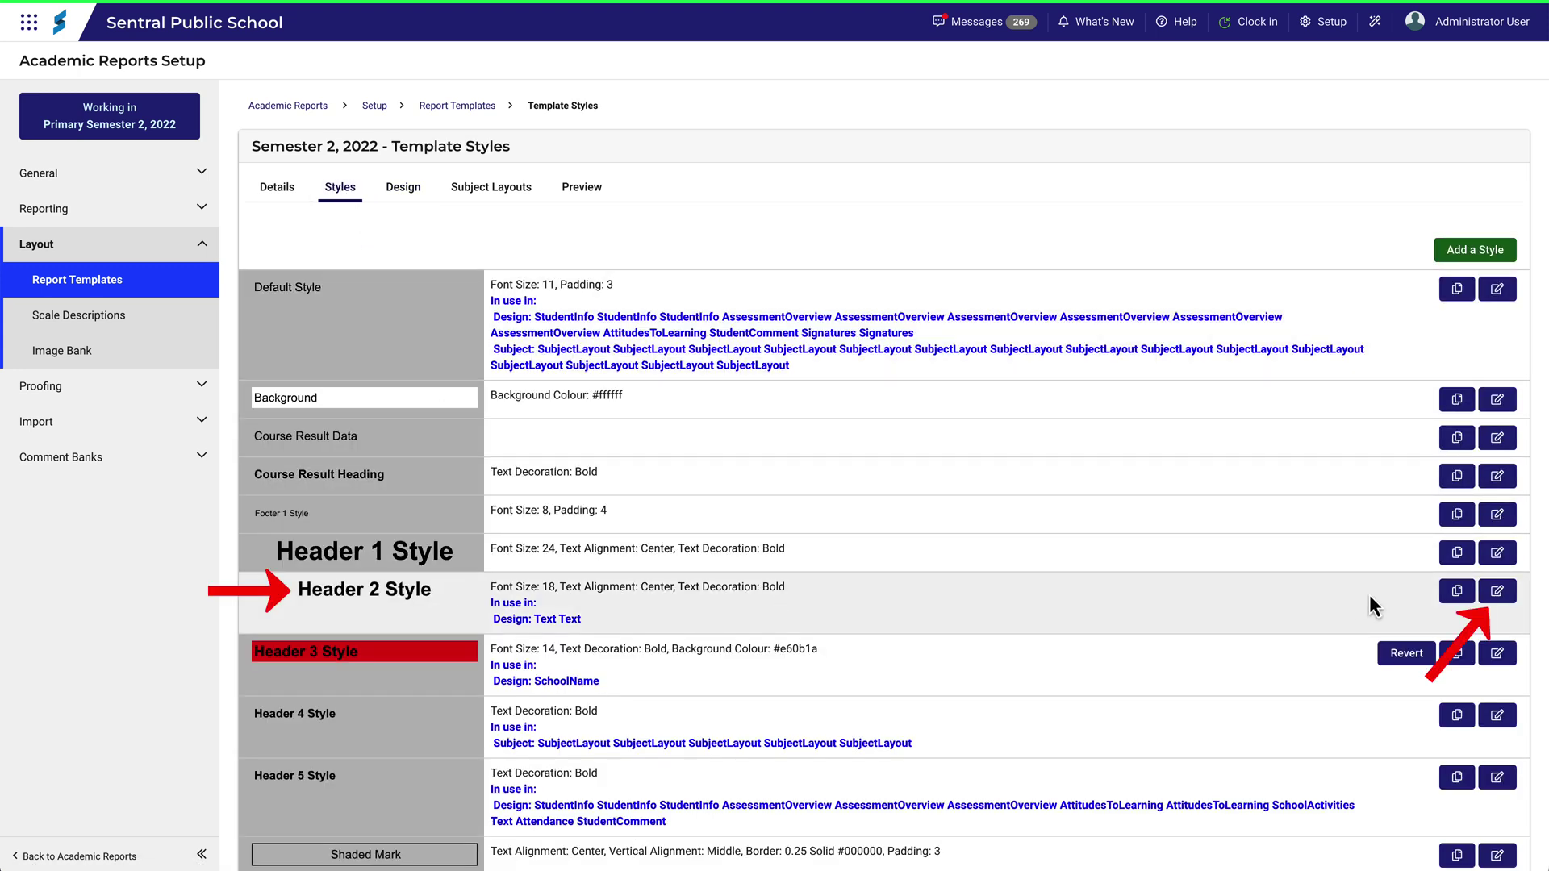
left_click(1497, 591)
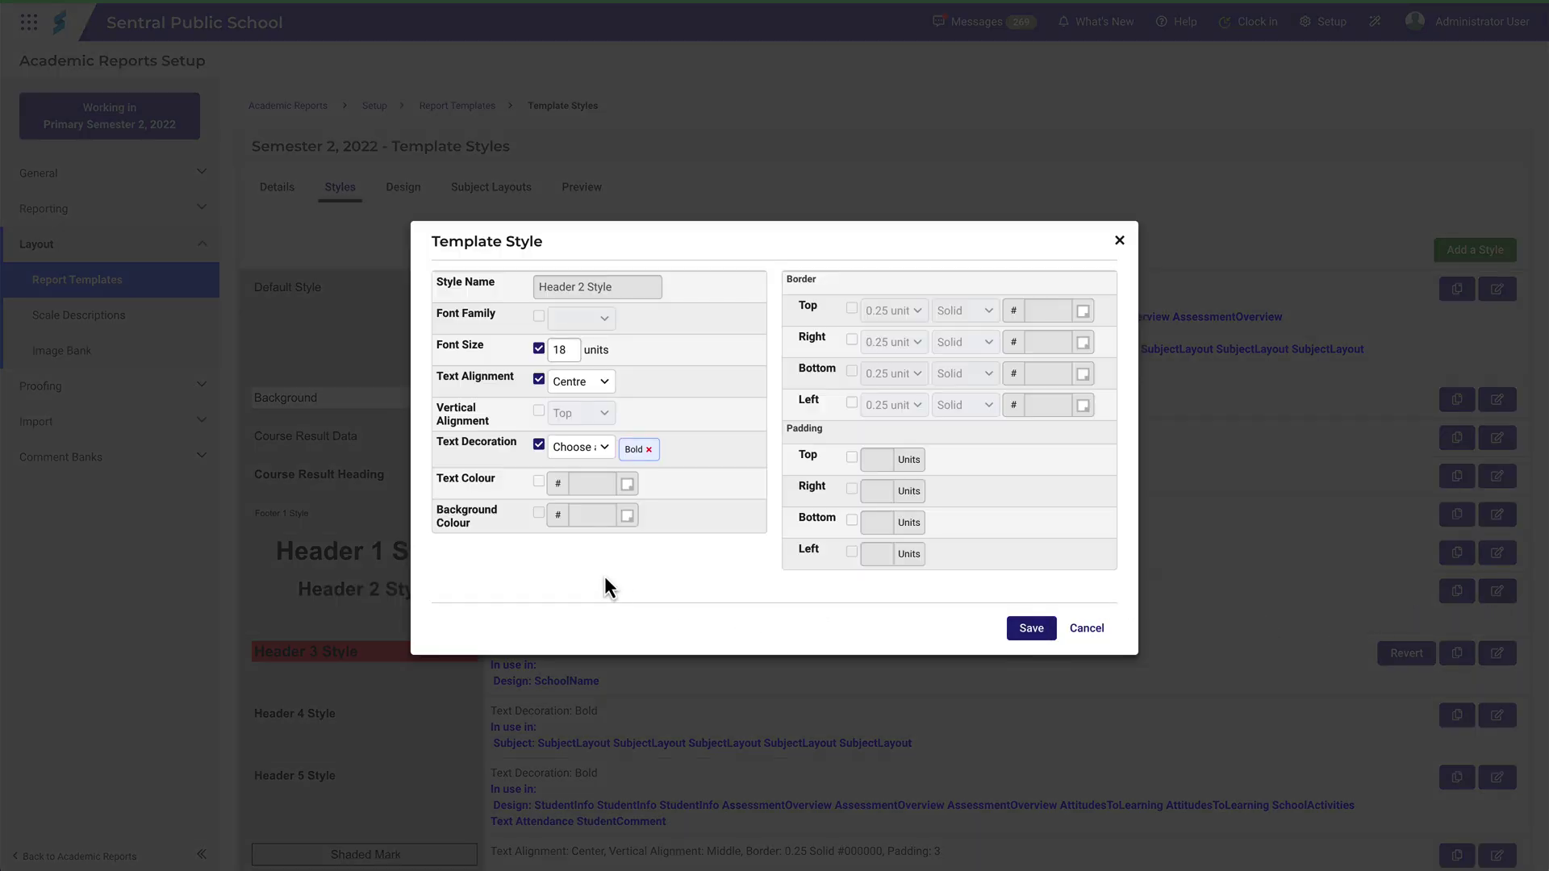
left_click(539, 480)
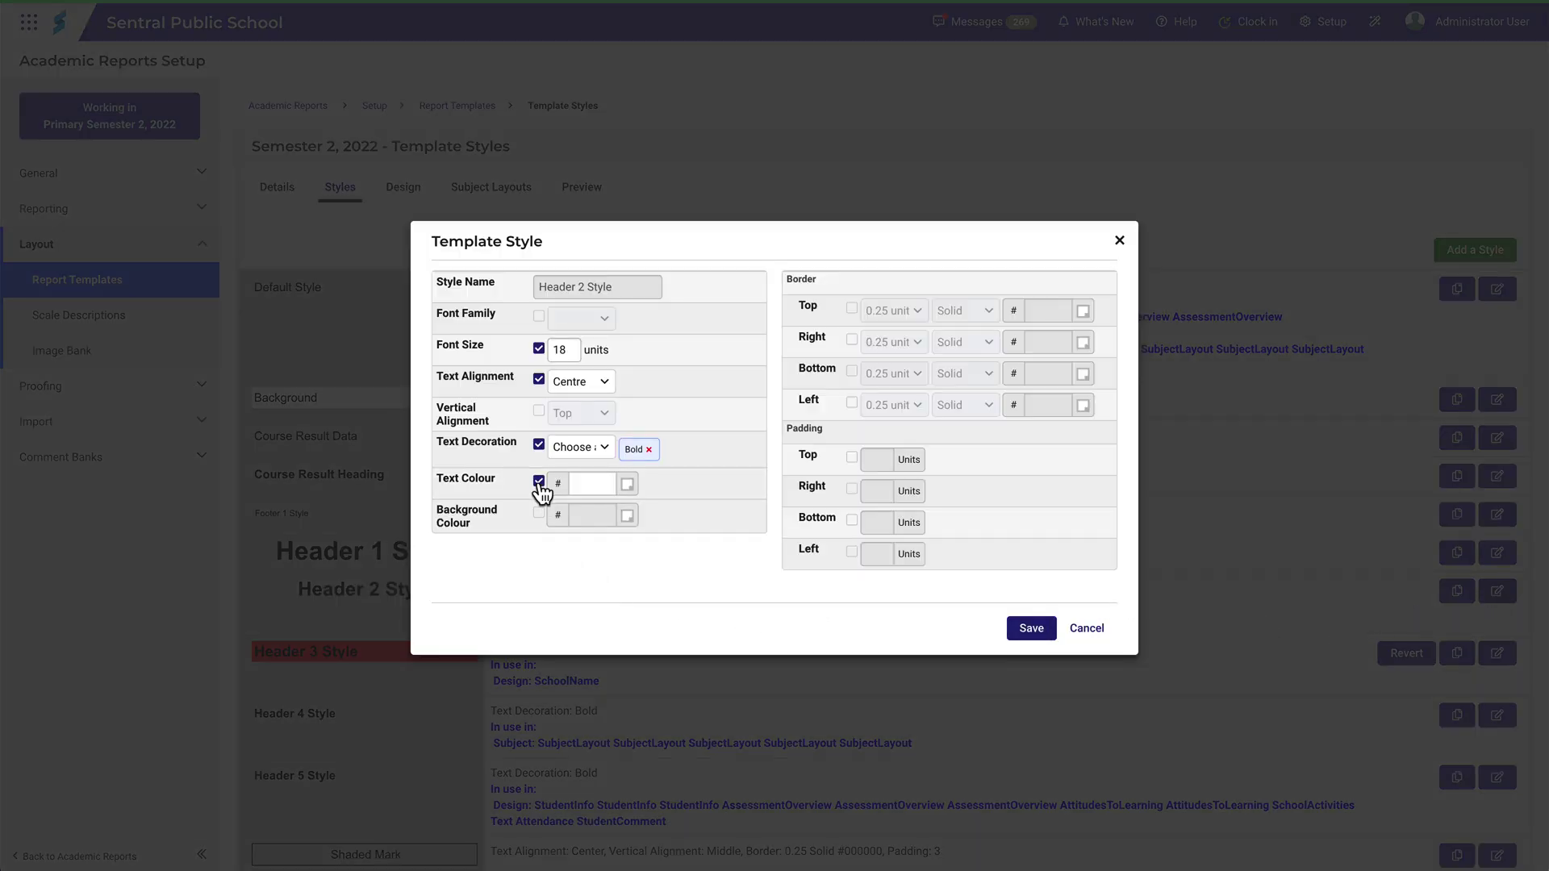
left_click(627, 484)
left_click(700, 516)
left_click(684, 504)
left_click(652, 571)
left_click(649, 449)
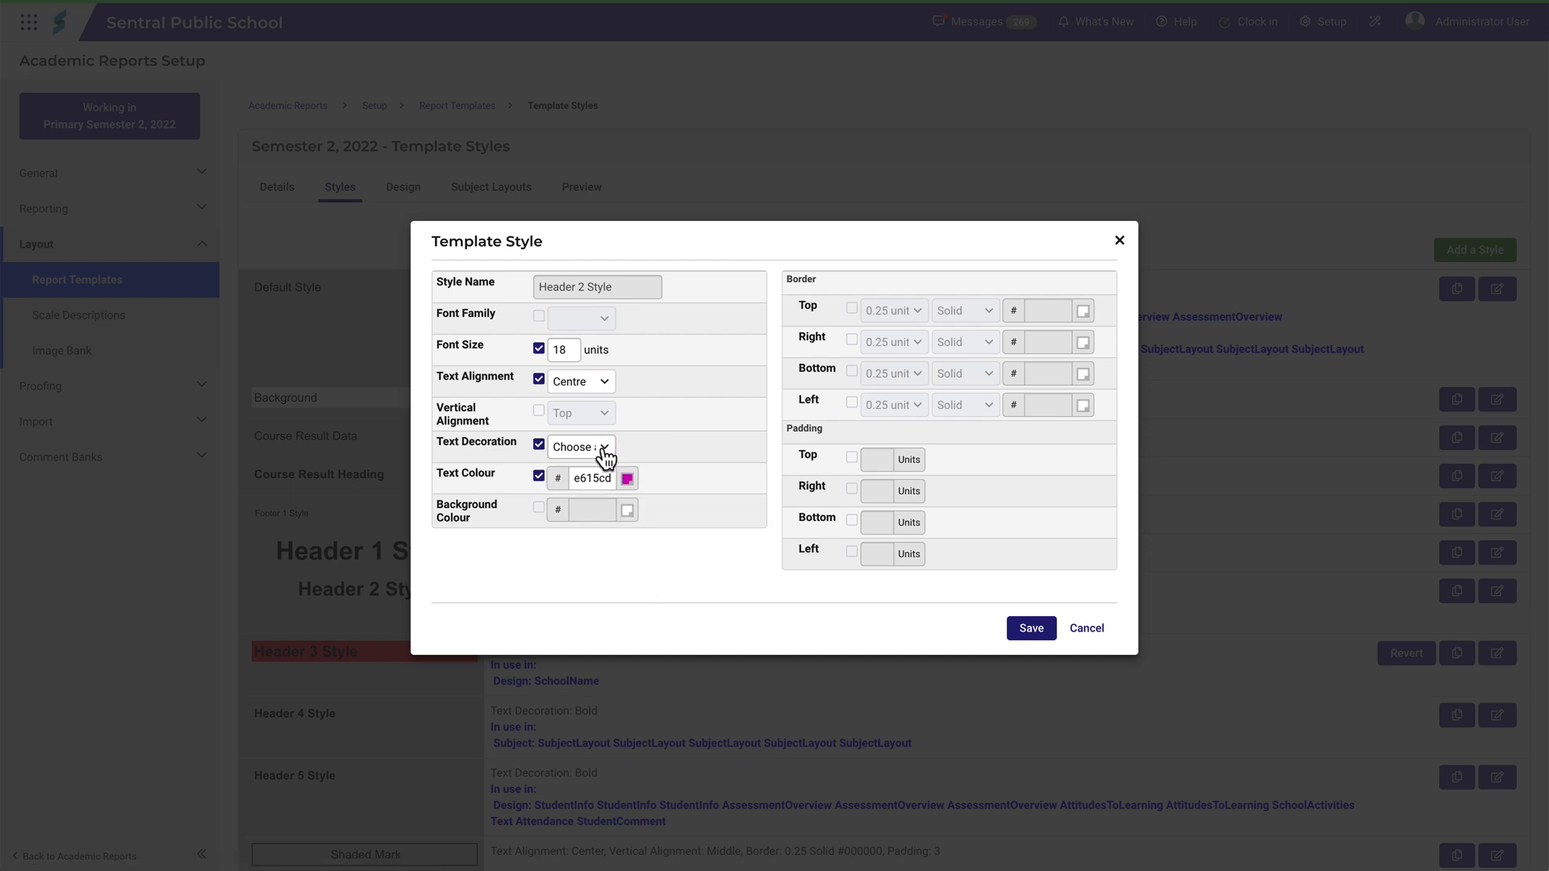
left_click(603, 448)
left_click(600, 484)
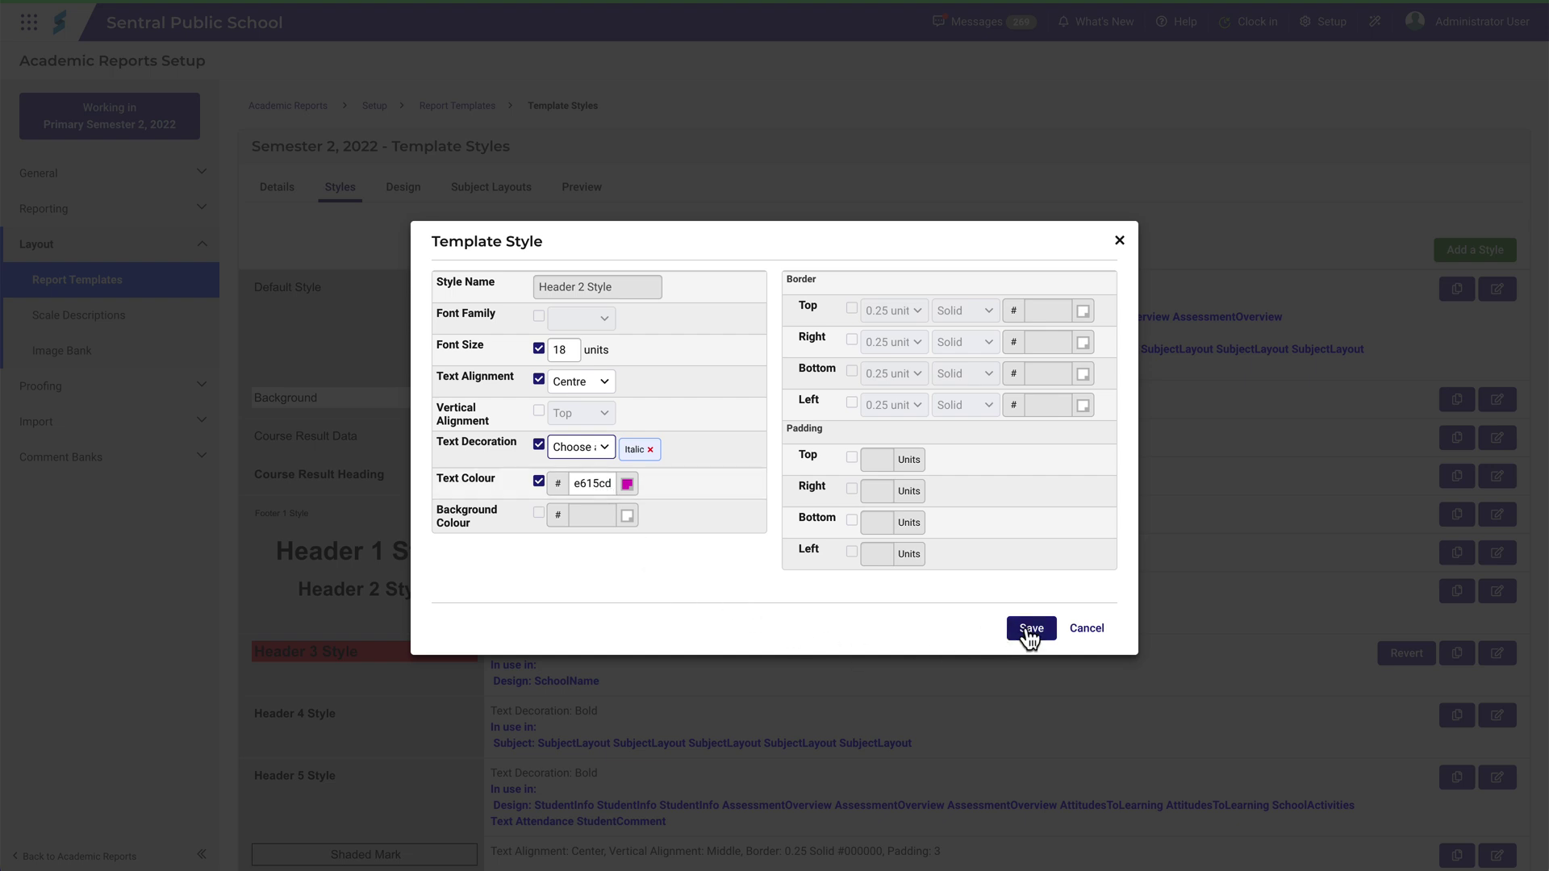
left_click(1030, 632)
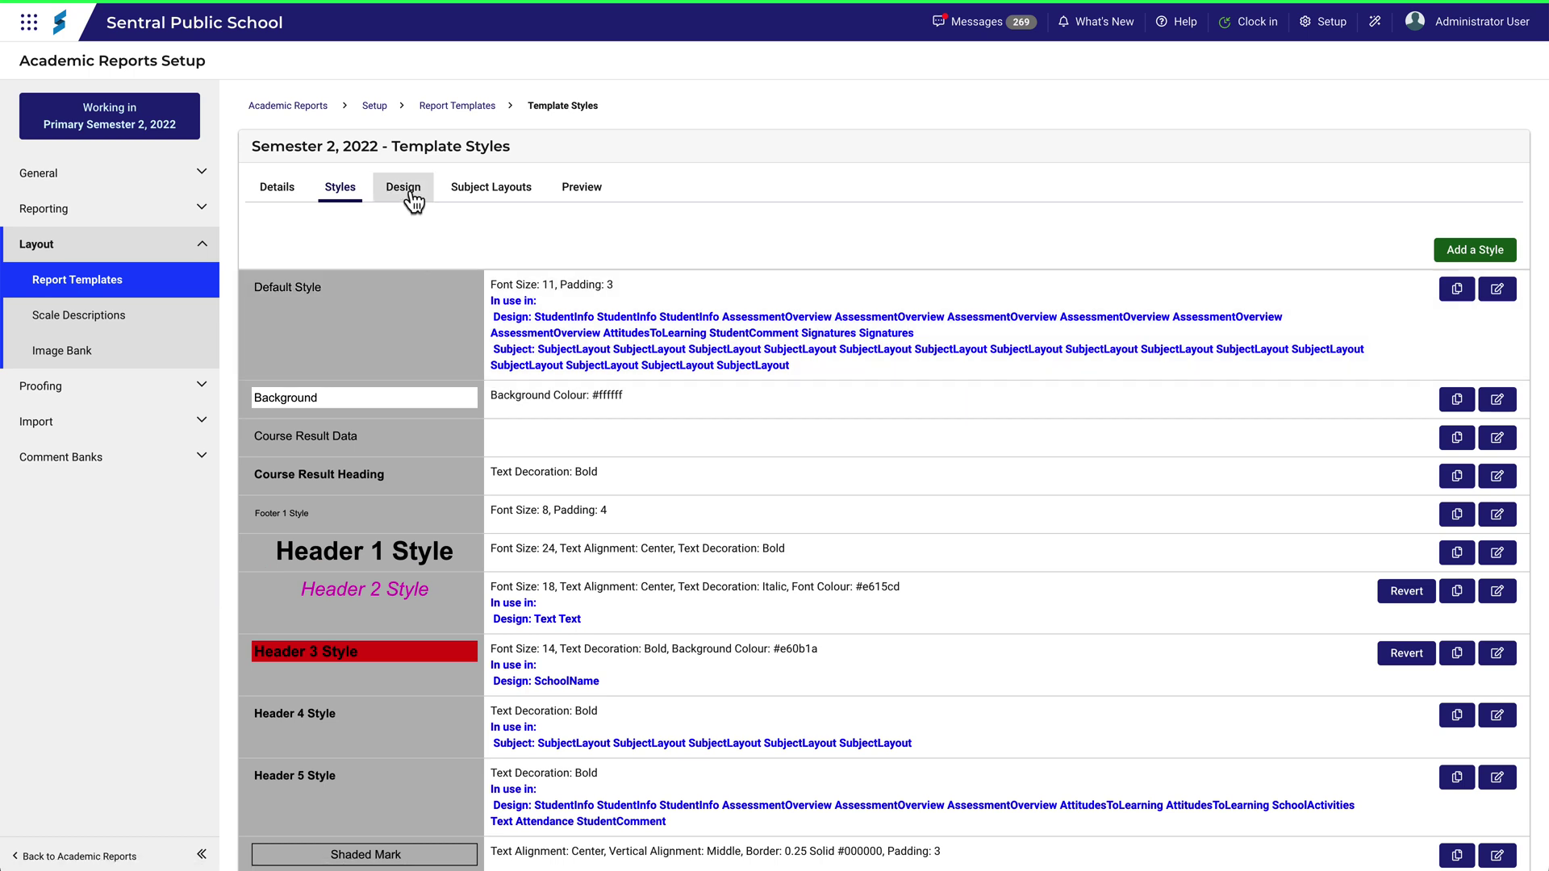
View the Design preview with the motto and Student Academic Report title in pink italics.
left_click(410, 194)
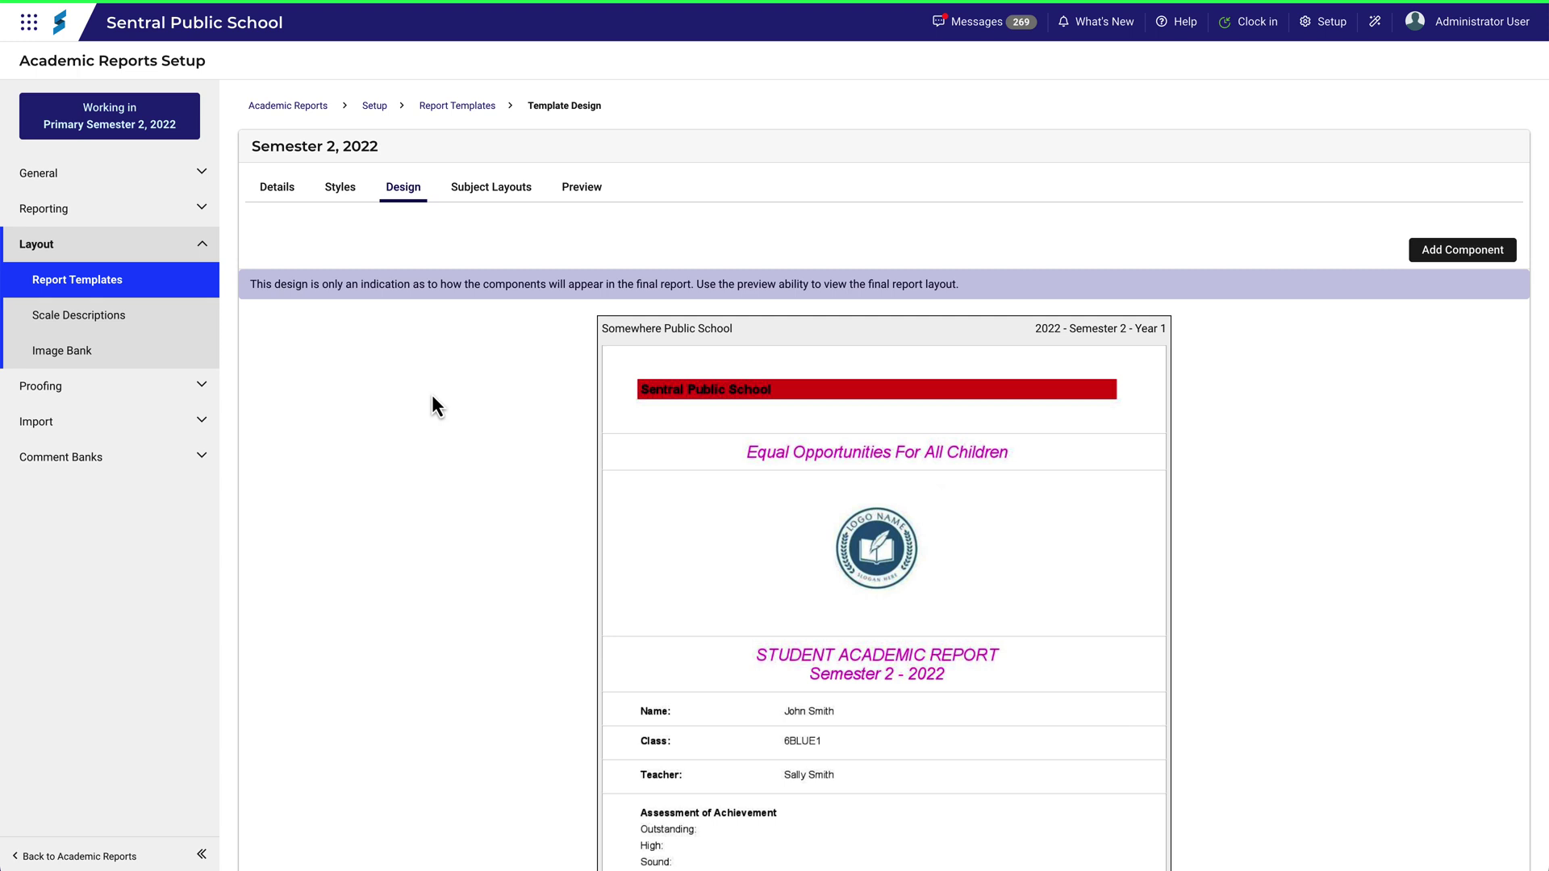
Add a new style named My Special Style with font size 10 and Centre alignment.
left_click(338, 194)
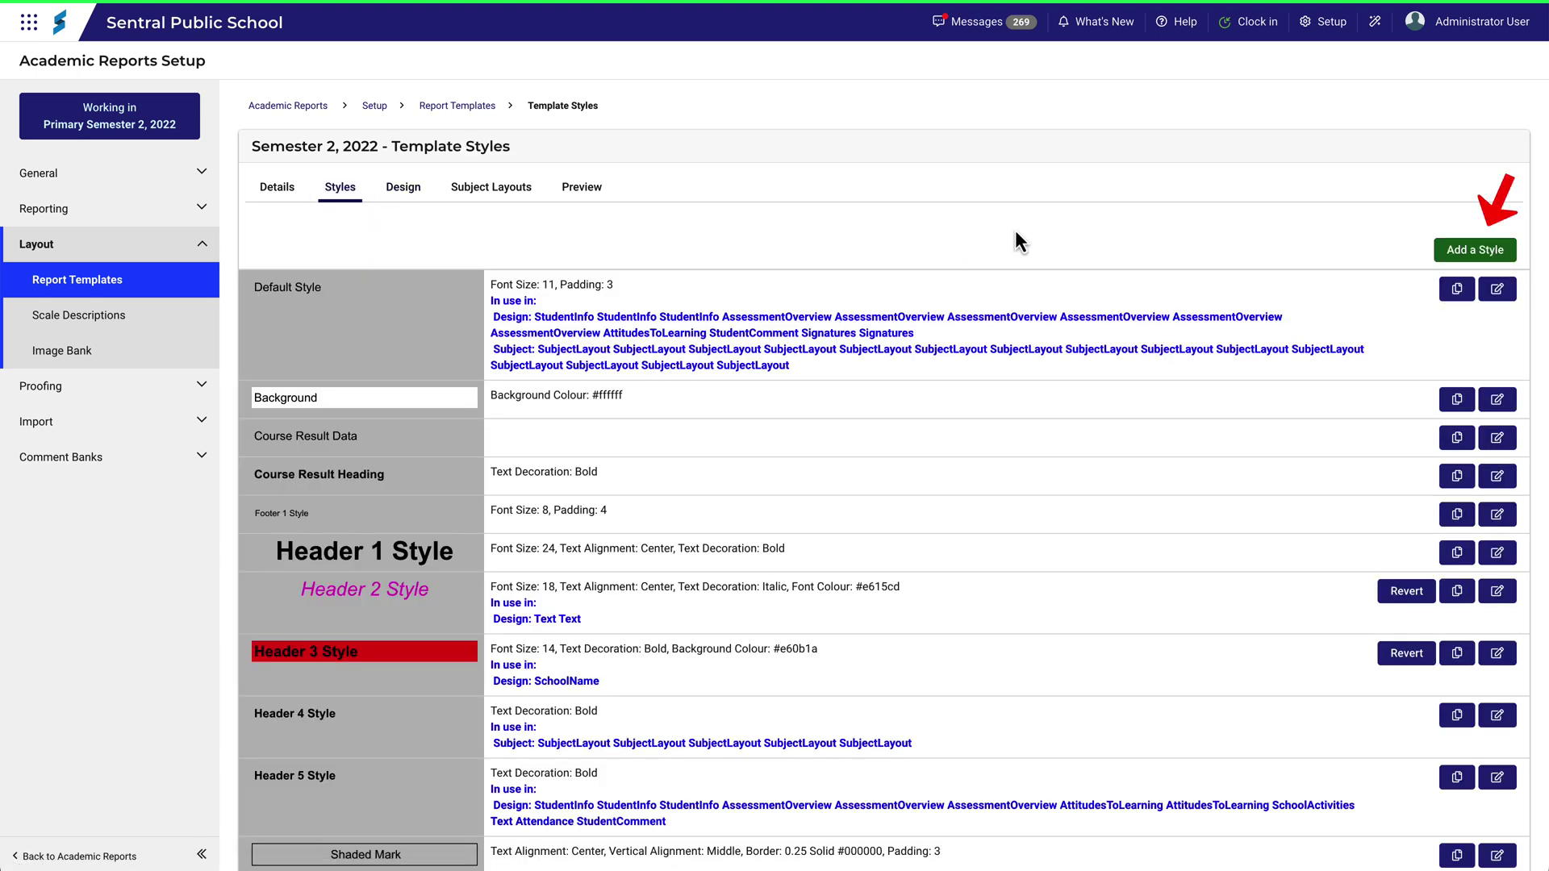
left_click(1461, 247)
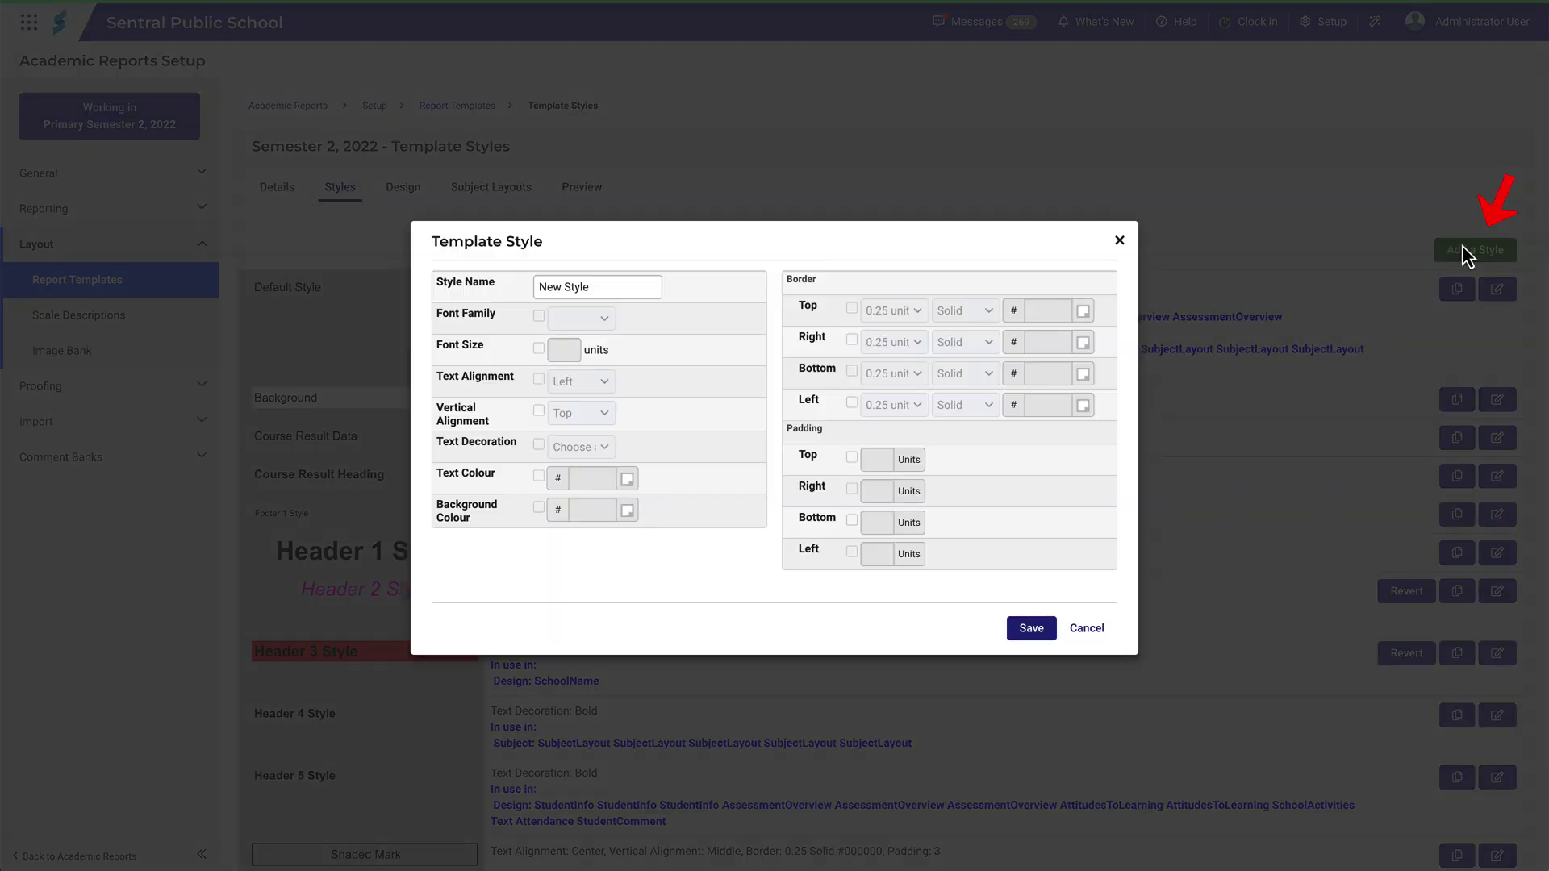
triple_click(598, 287)
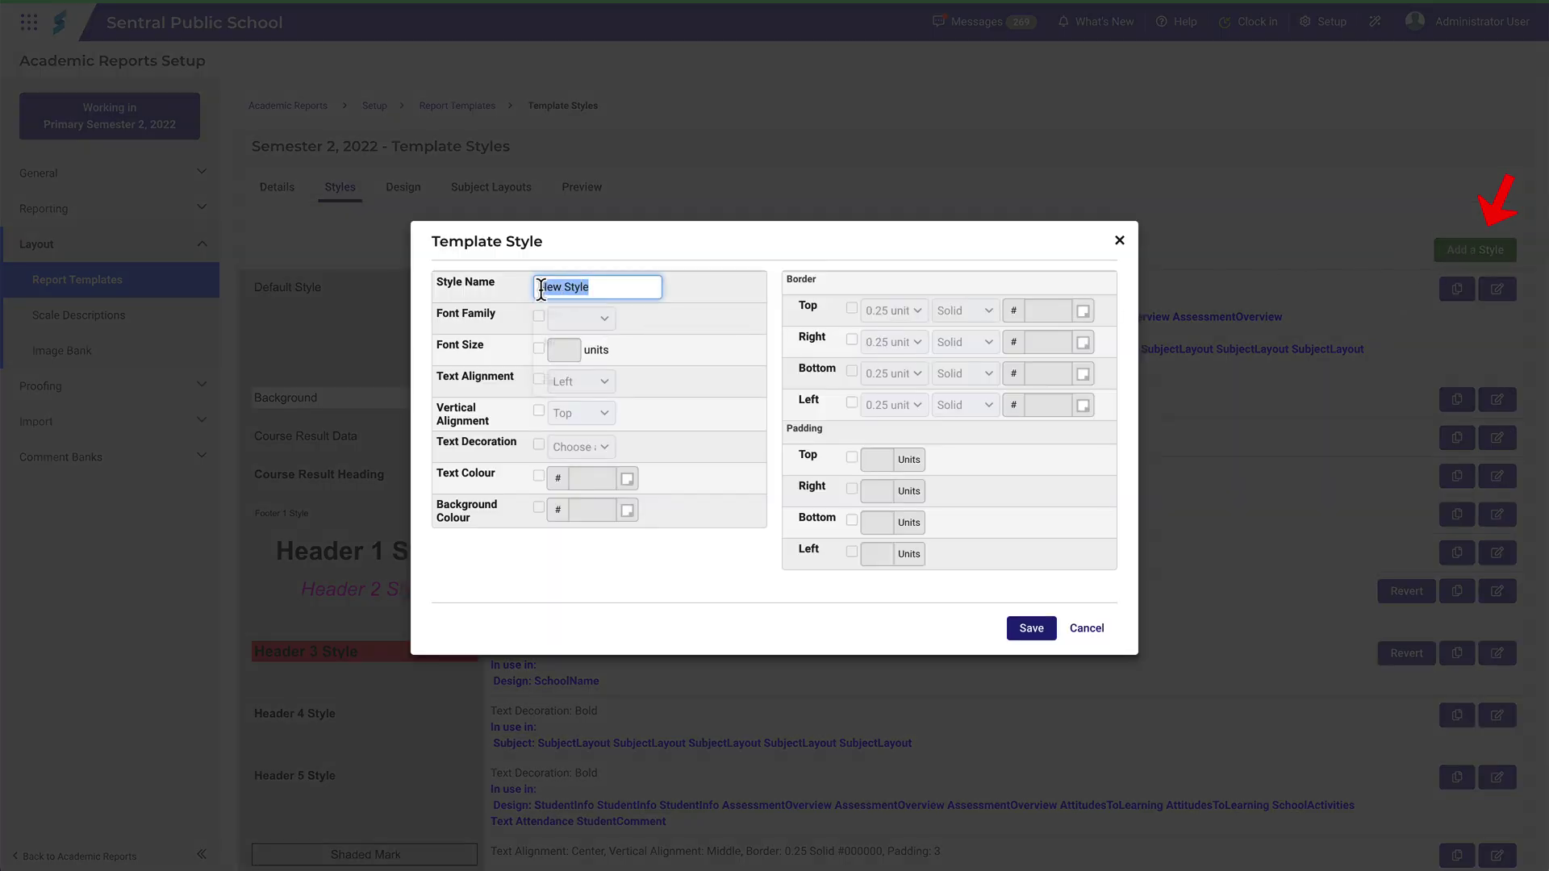
type("My Sp")
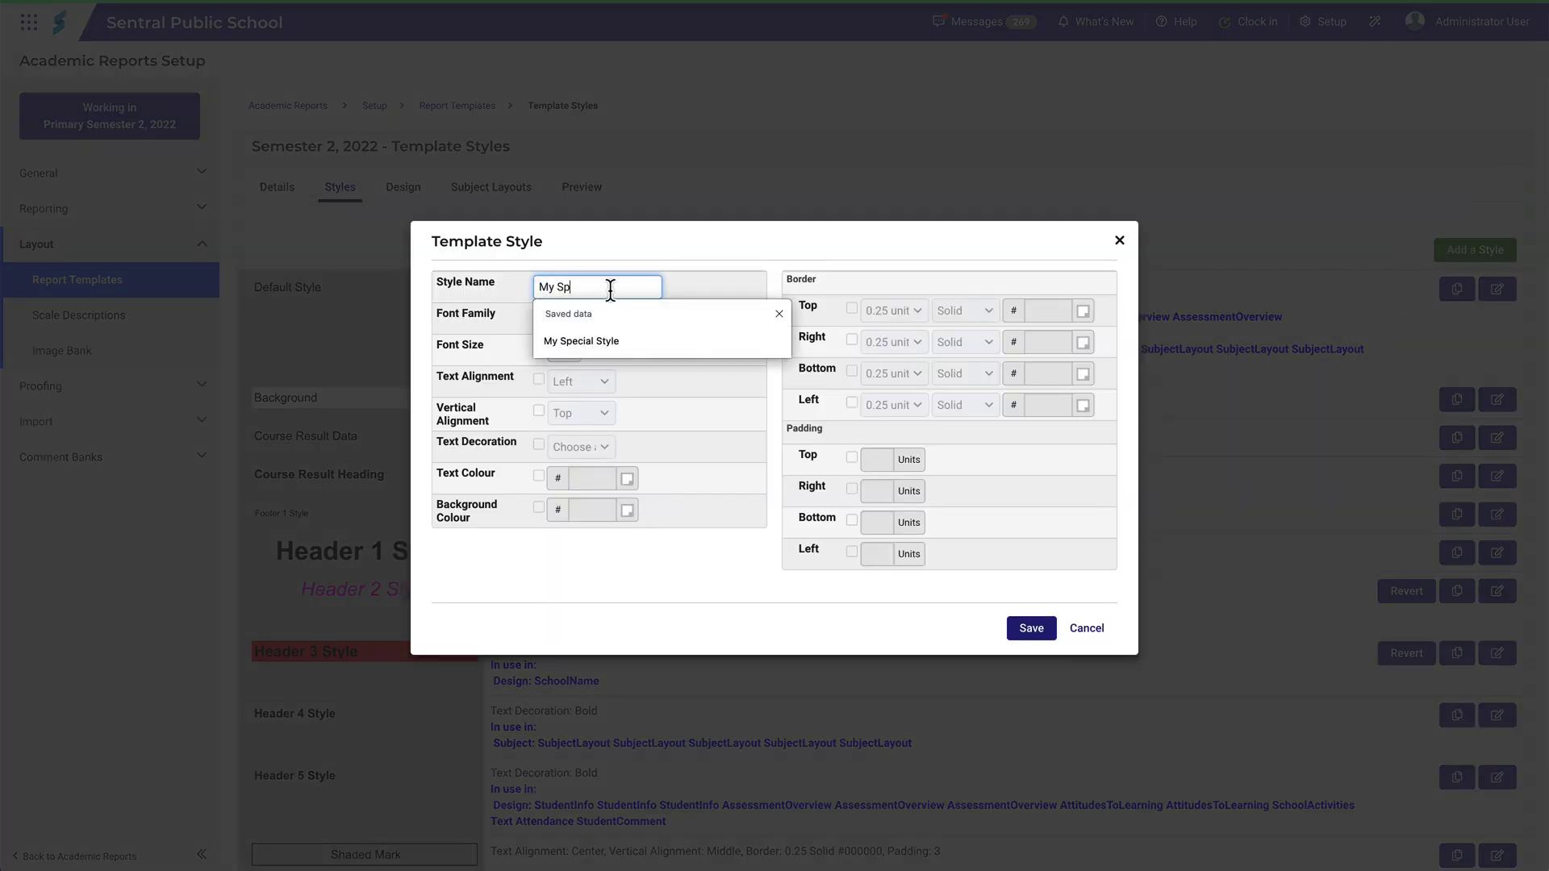
left_click(592, 339)
left_click(539, 349)
left_click(563, 351)
left_click(562, 431)
left_click(539, 379)
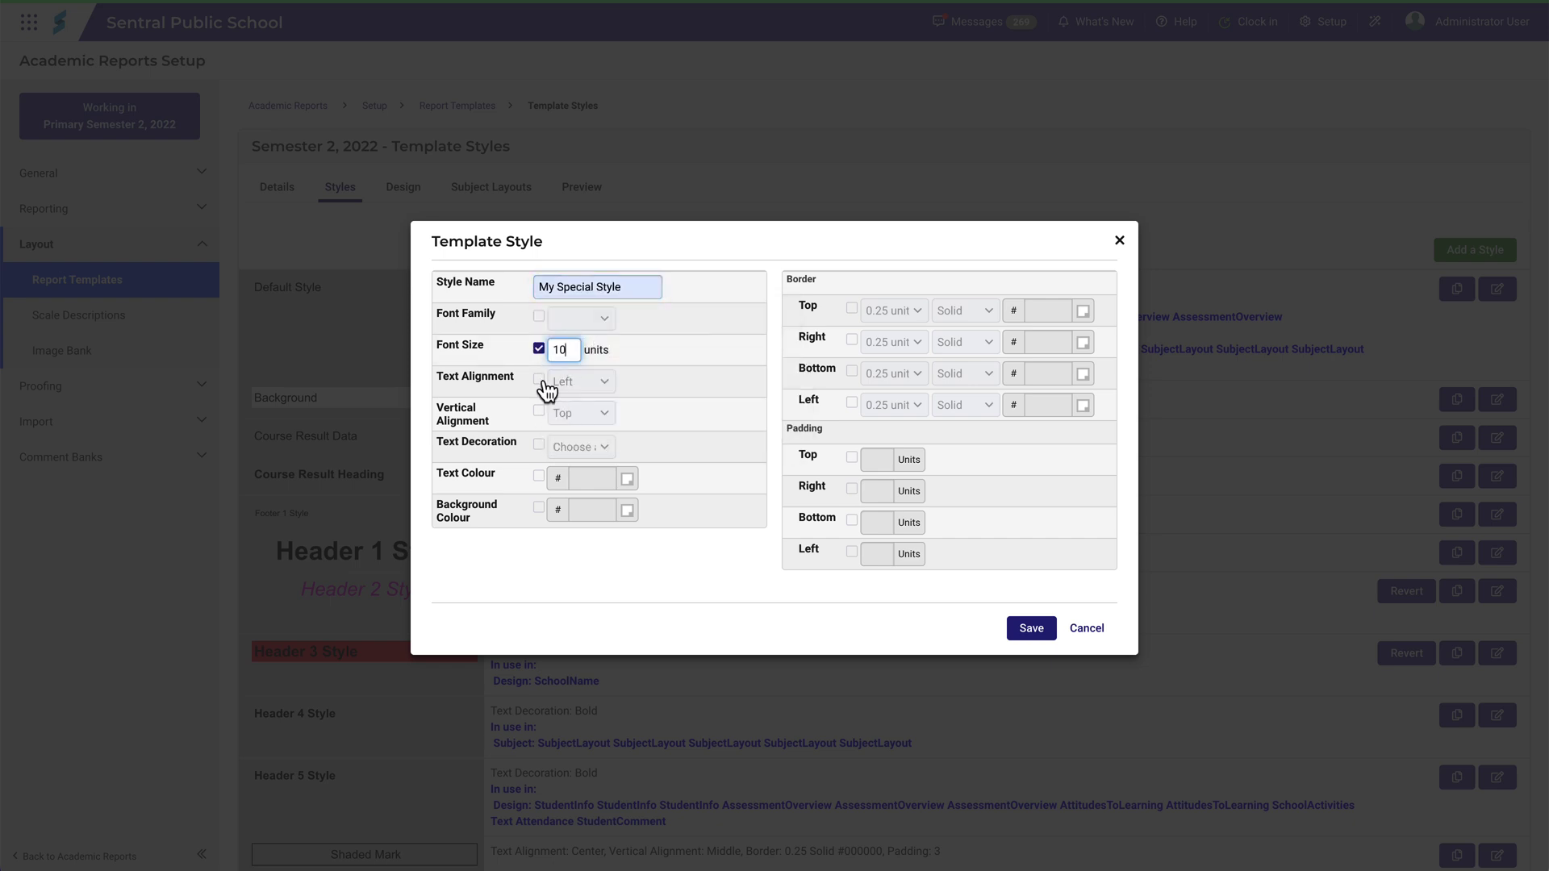
left_click(581, 380)
Give My Special Style text colour #18deb3 and background colour #548f3f, then save it.
left_click(555, 401)
left_click(628, 480)
left_click(699, 520)
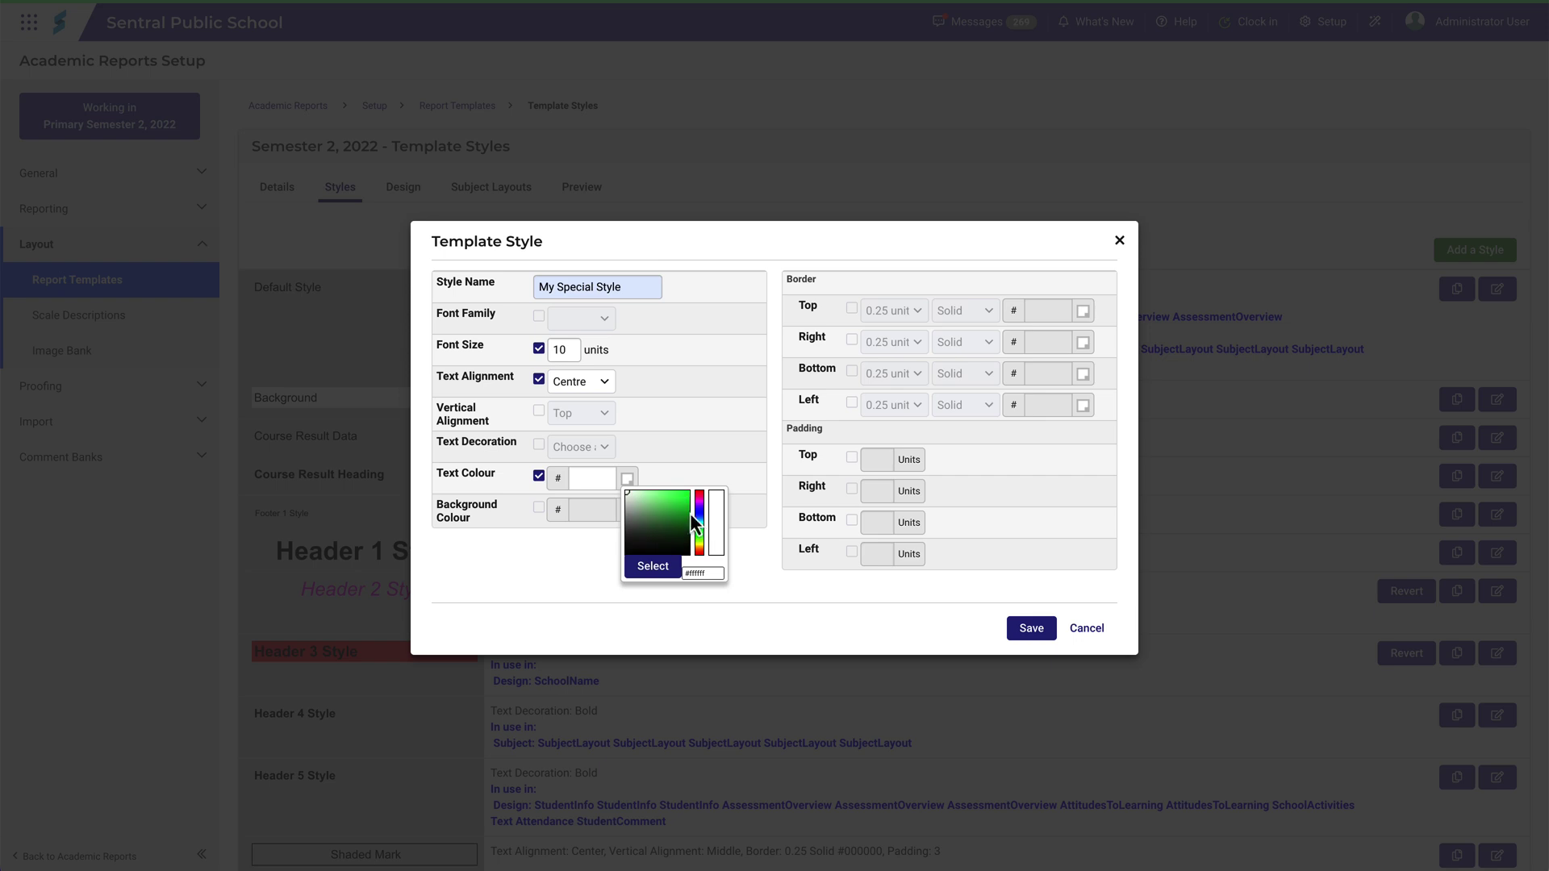
left_click(682, 498)
left_click(652, 565)
left_click(538, 506)
left_click(628, 510)
left_click(682, 536)
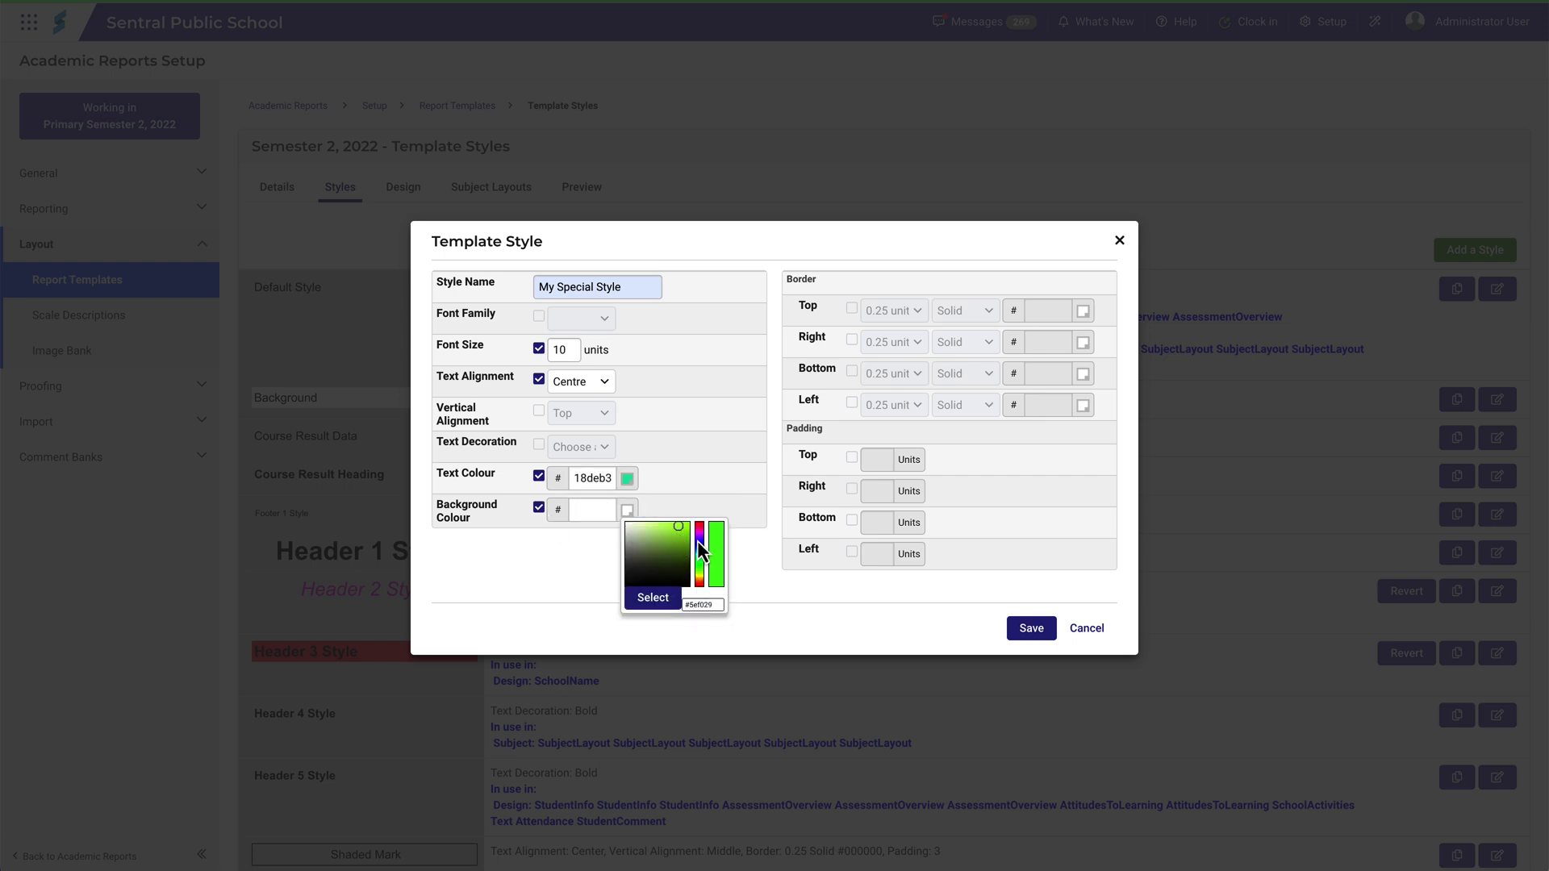
left_click(661, 552)
left_click(652, 597)
left_click(1030, 627)
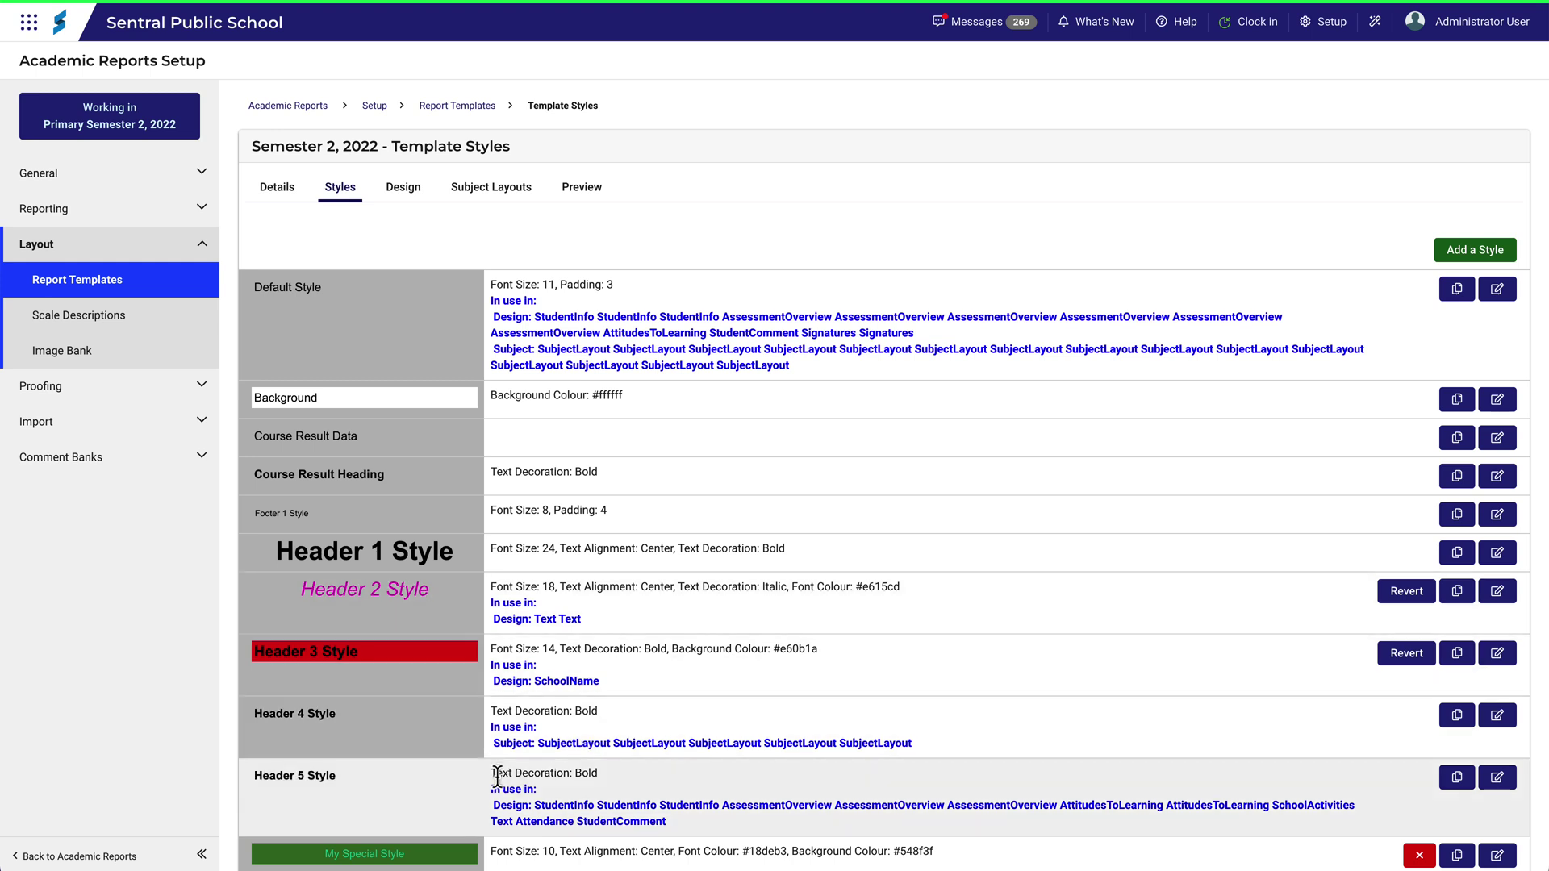
Delete My Special Style from the template styles.
scroll(475, 794, "down", 3)
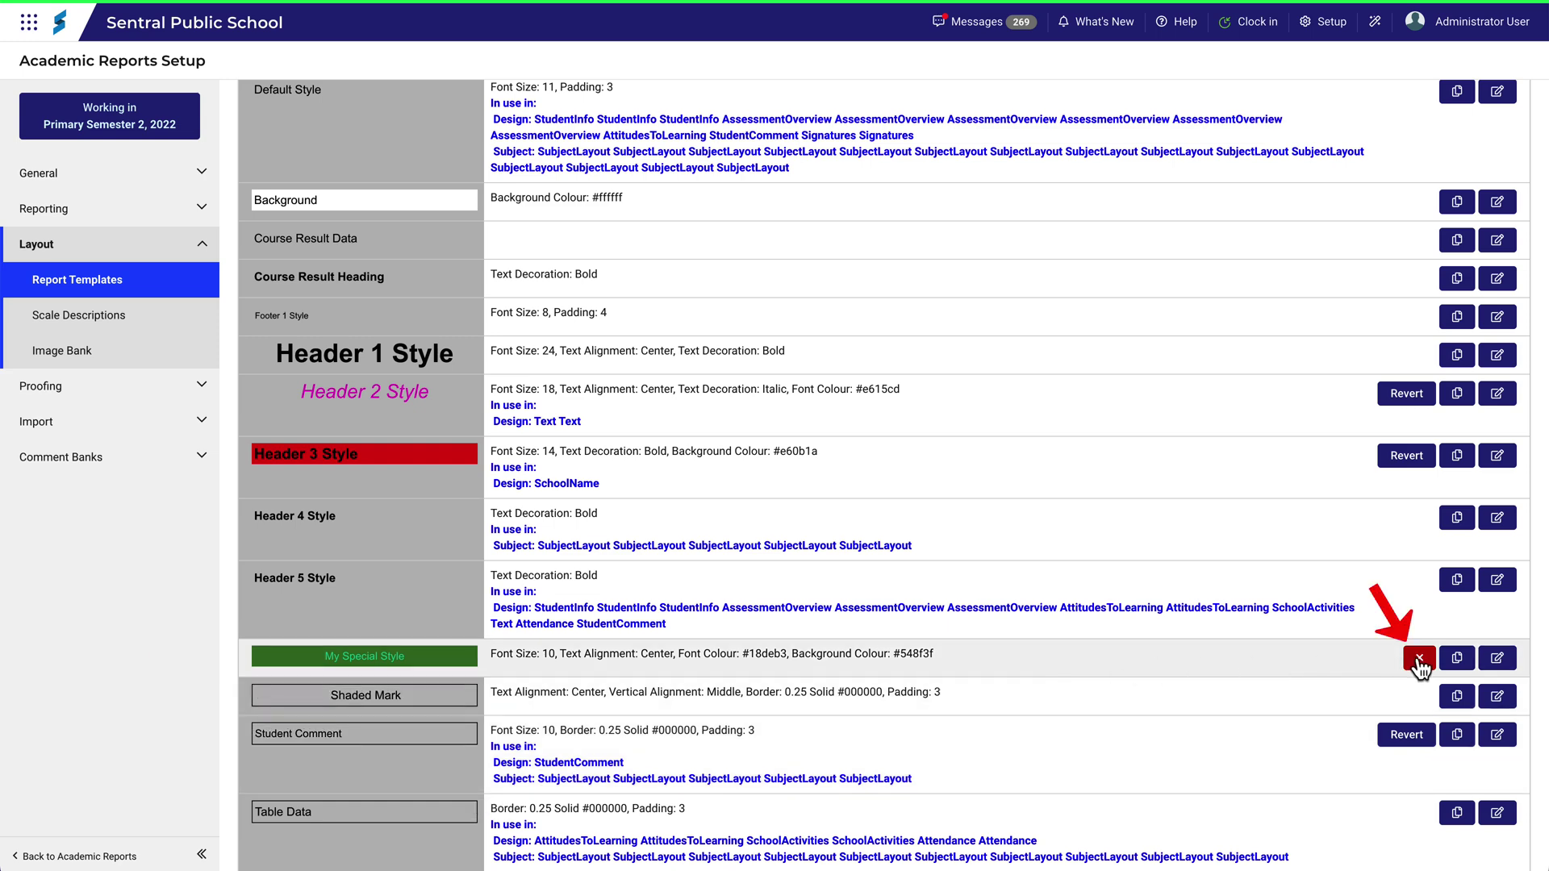
left_click(1417, 658)
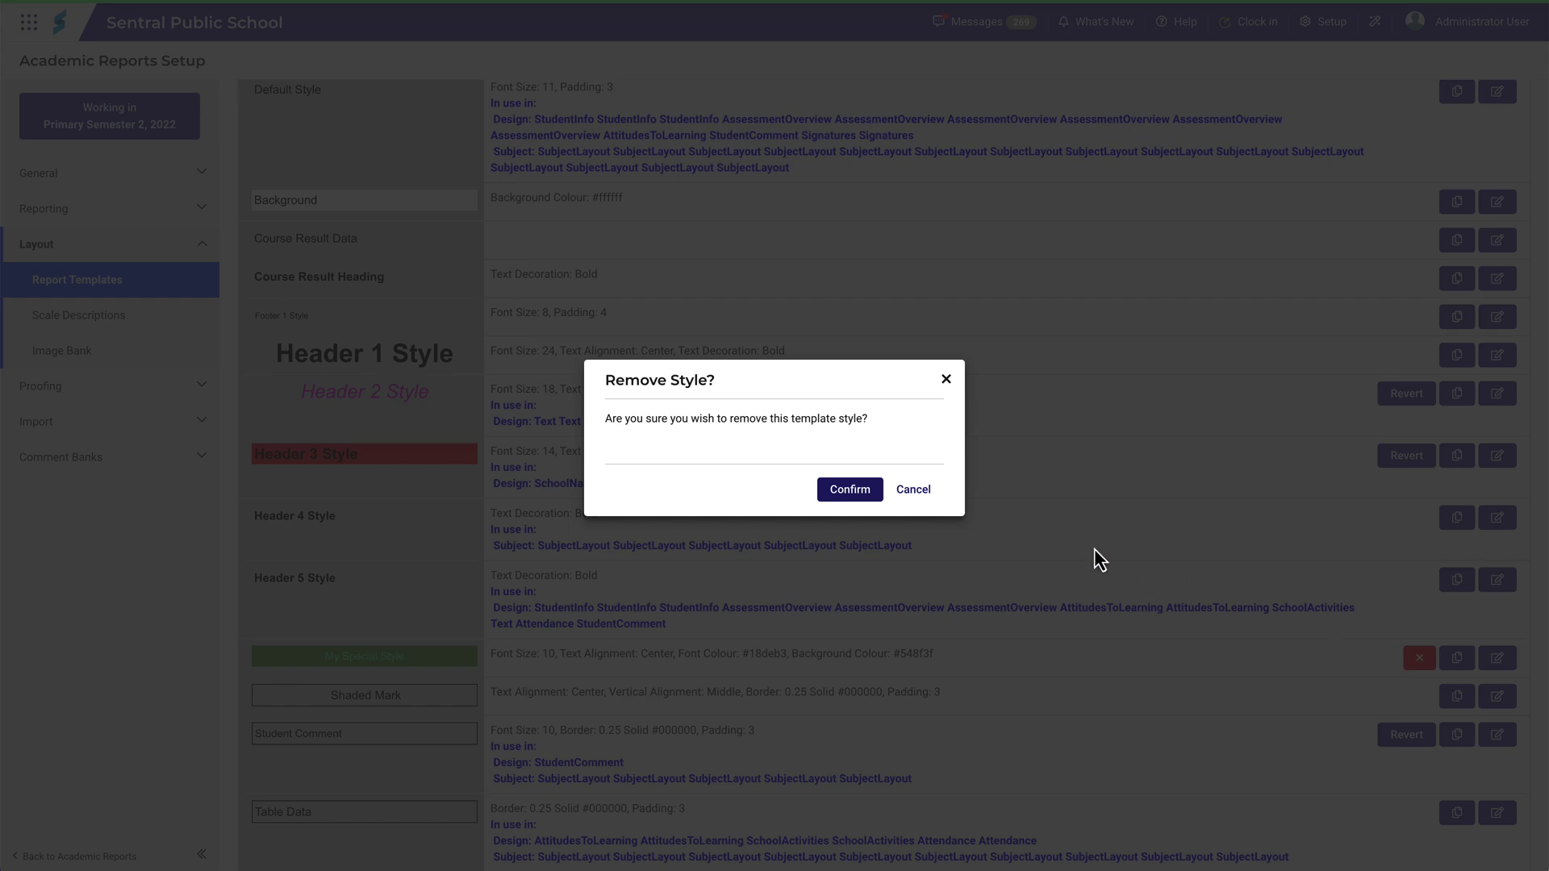
left_click(856, 489)
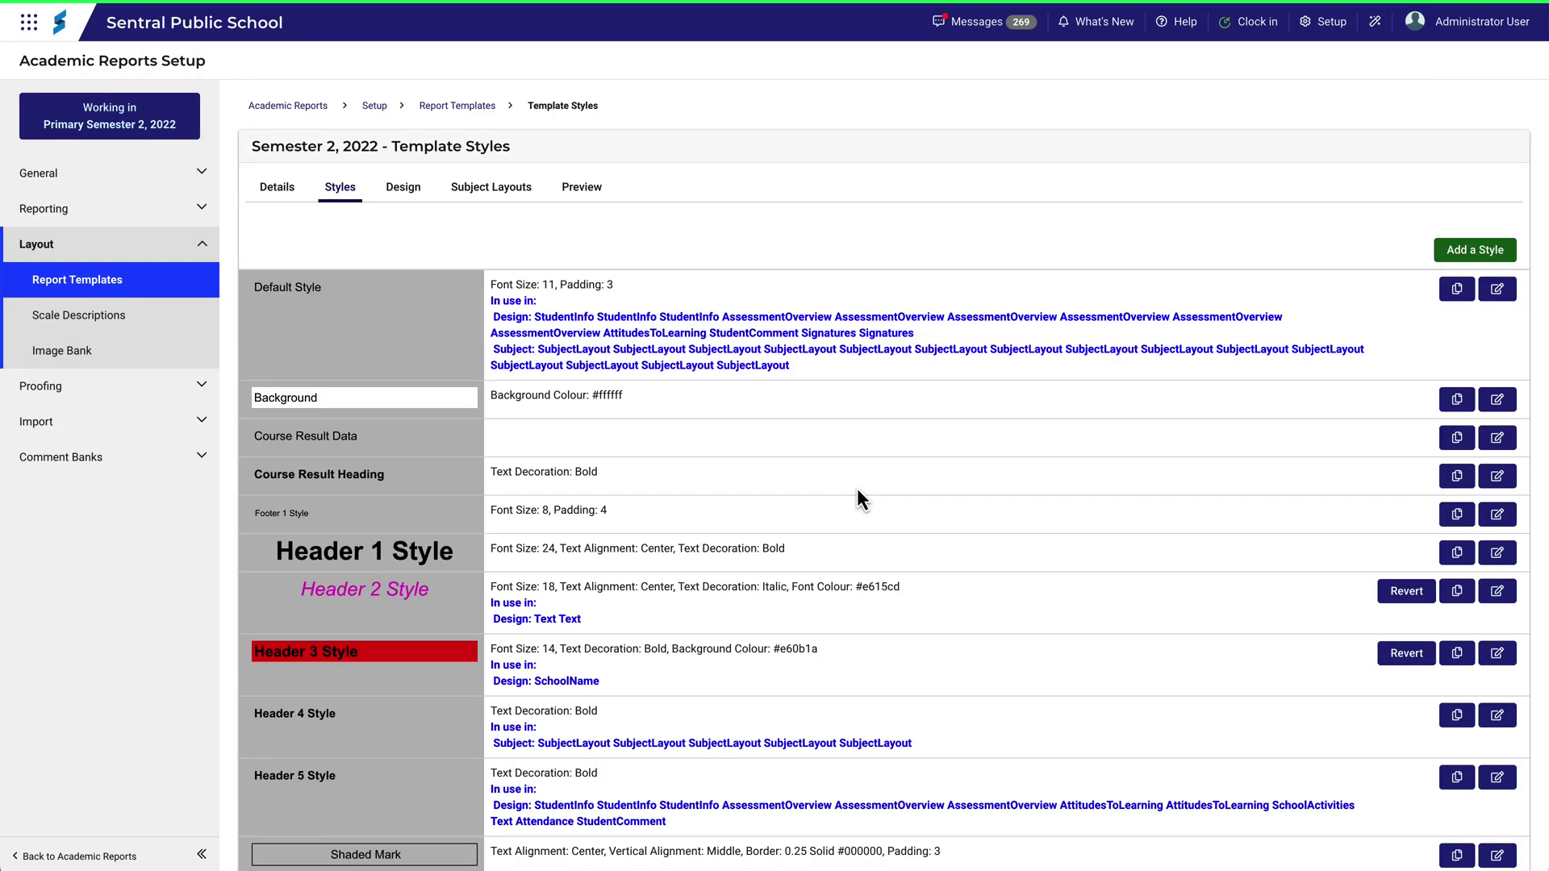
Revert Header 2 and Header 3 Styles to their defaults and return to the Design page.
left_click(1406, 590)
left_click(847, 489)
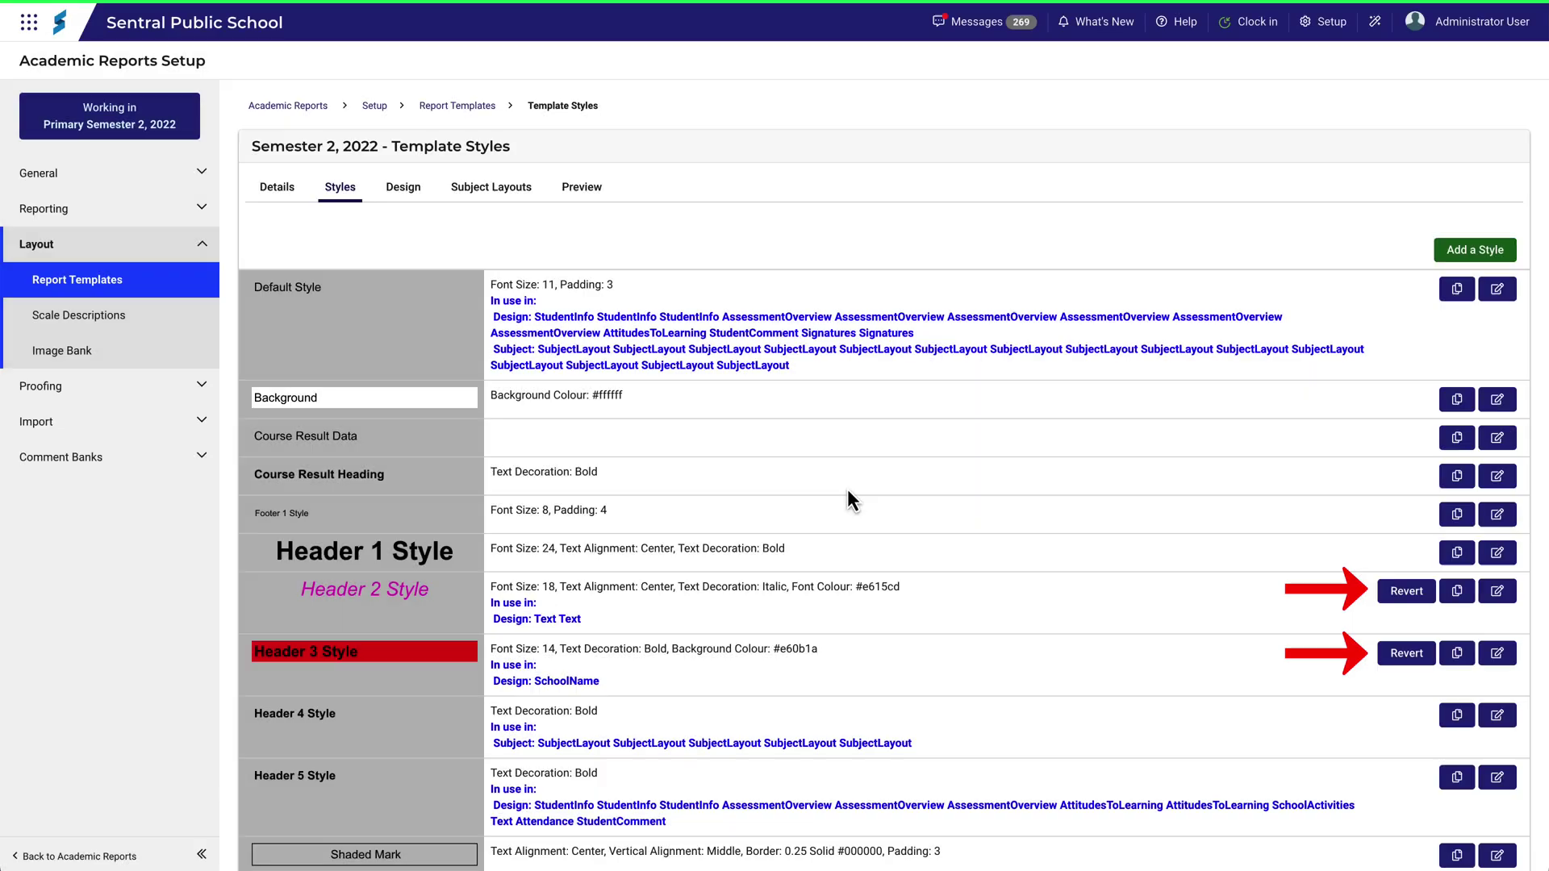
left_click(1403, 628)
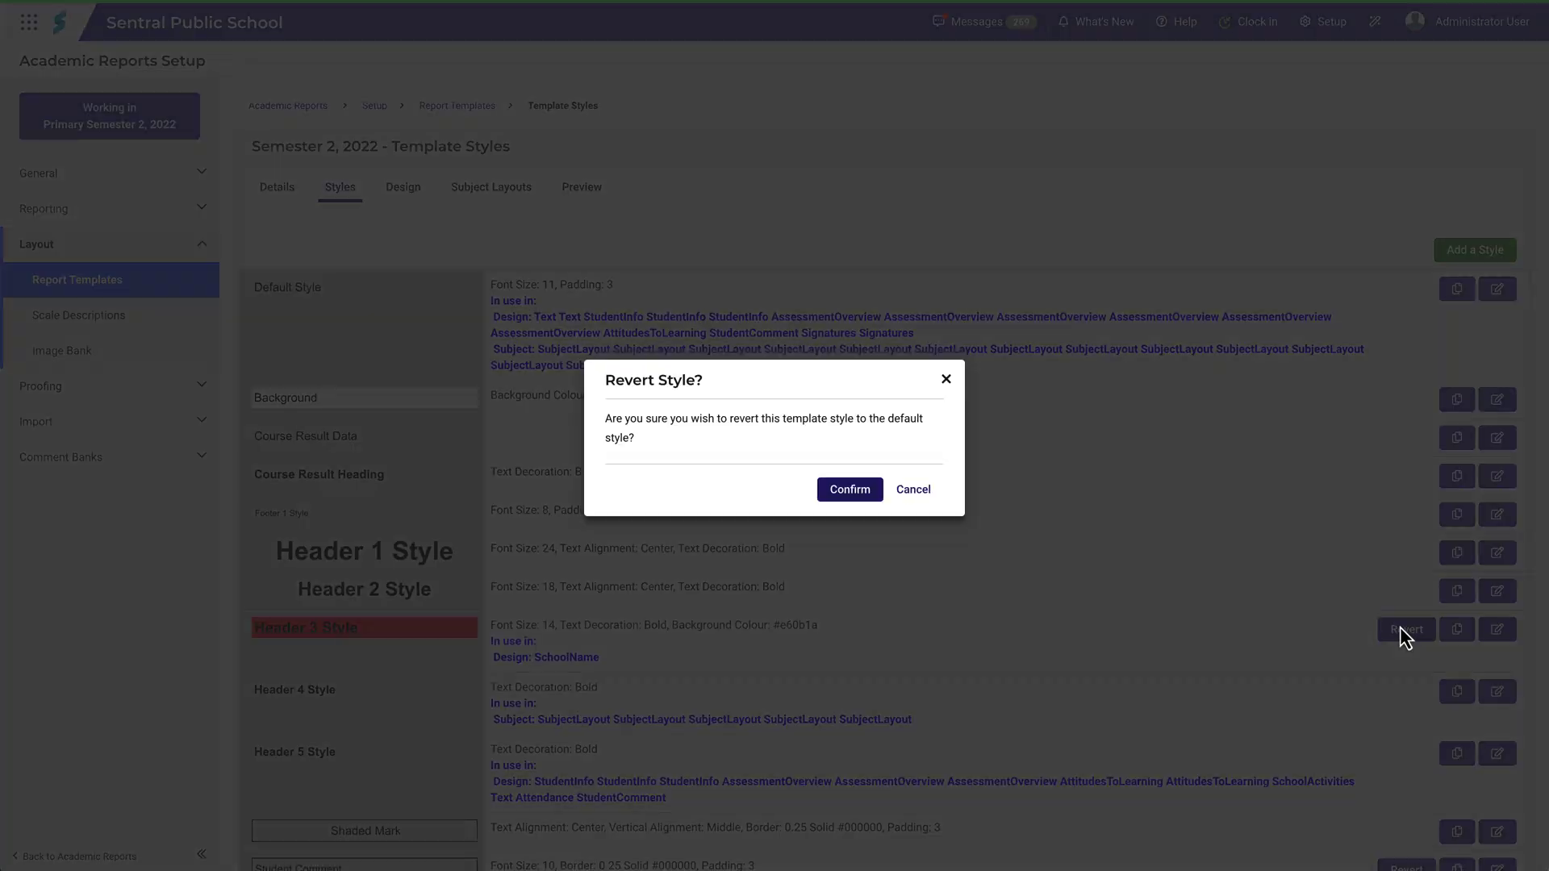
left_click(849, 489)
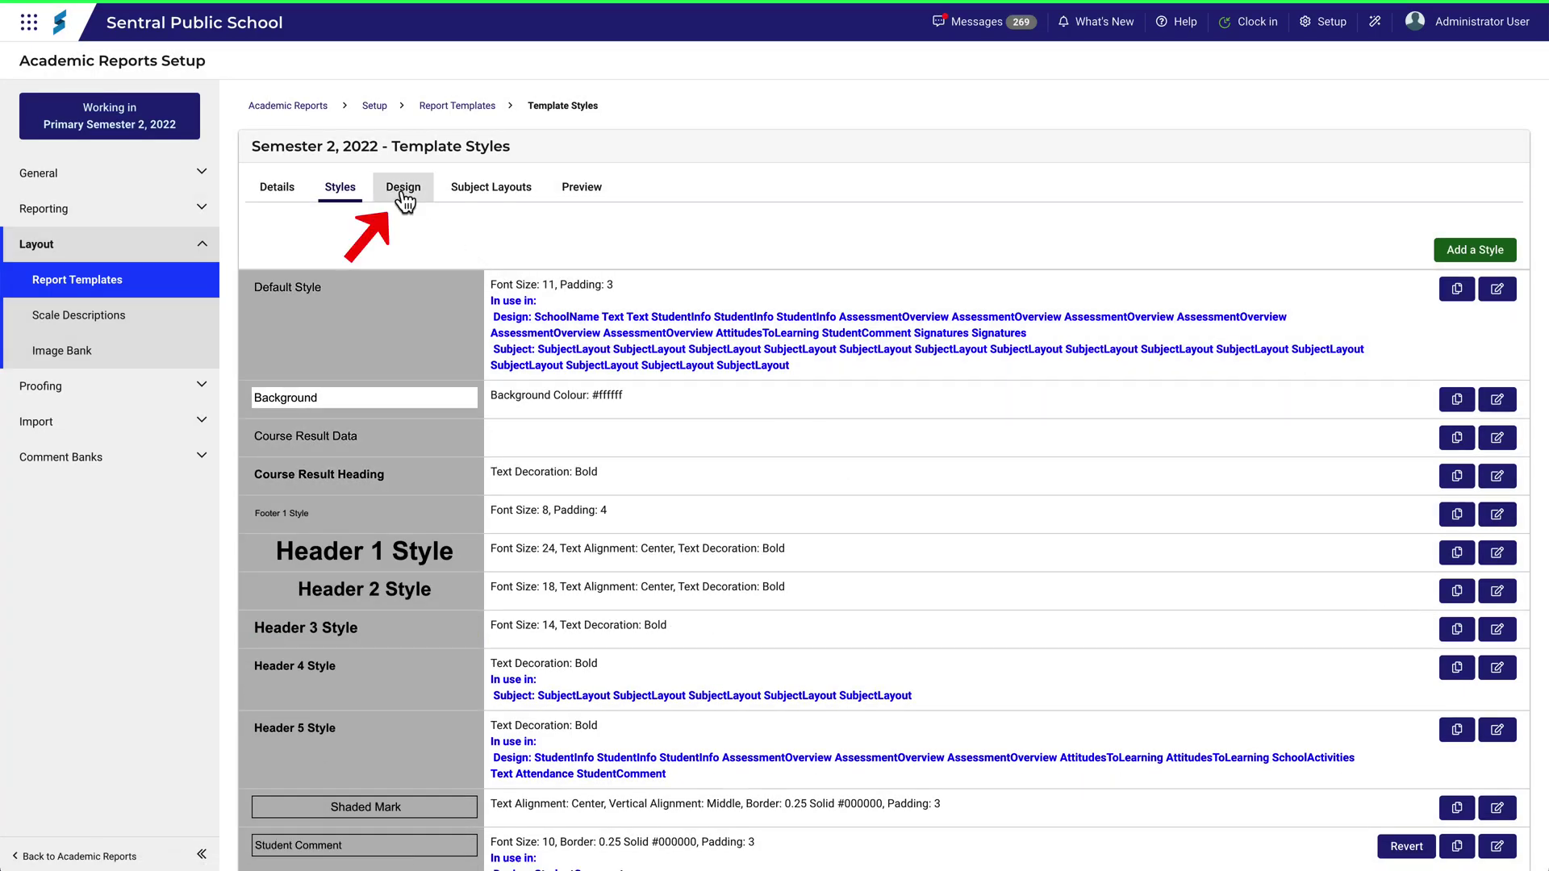
left_click(402, 192)
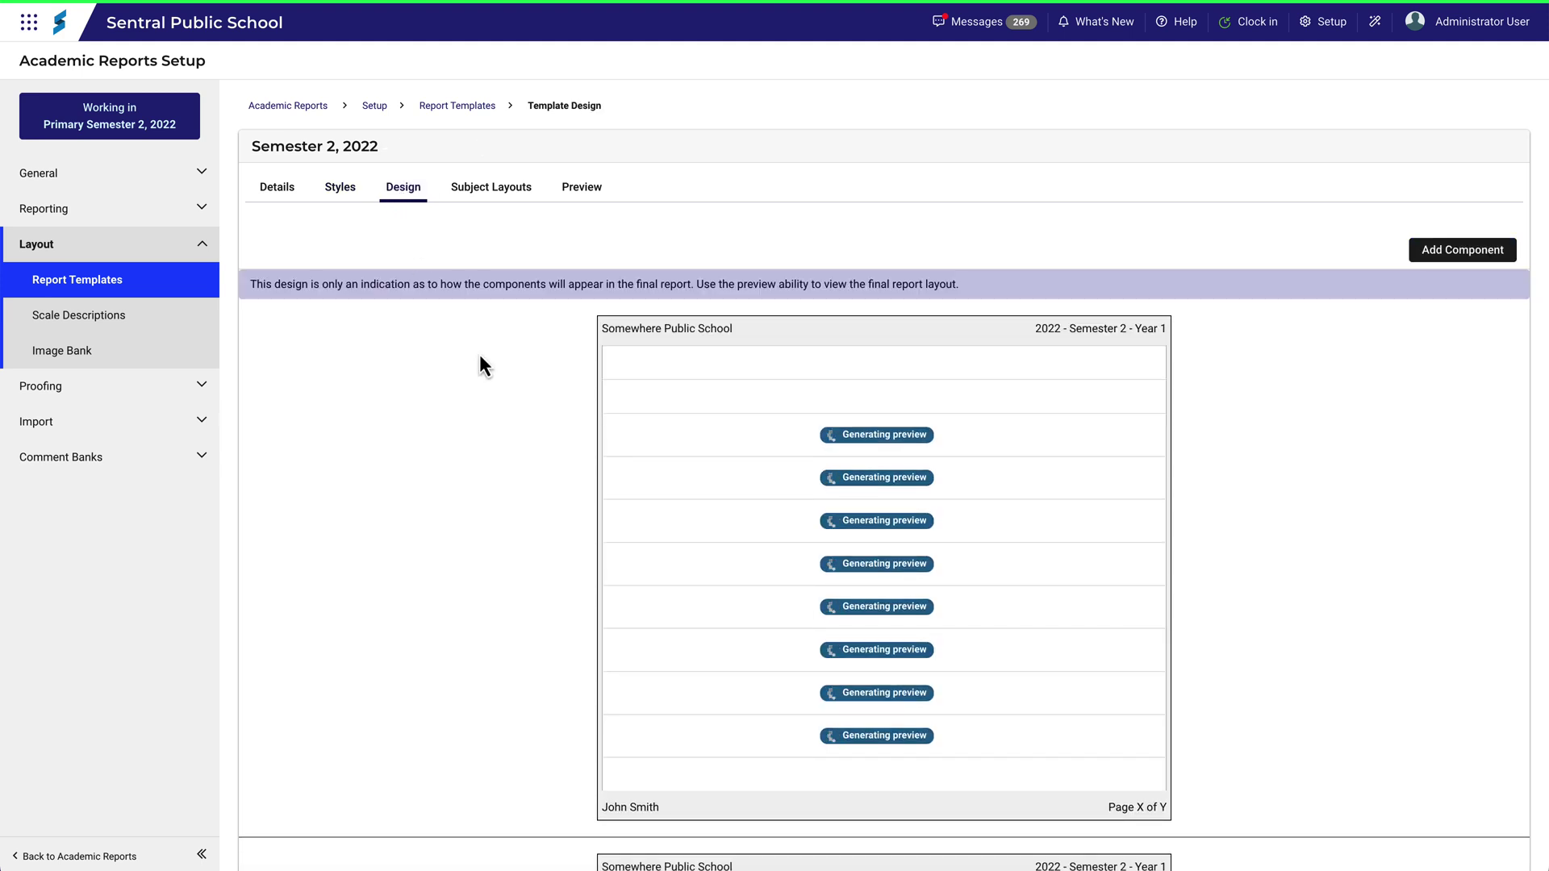